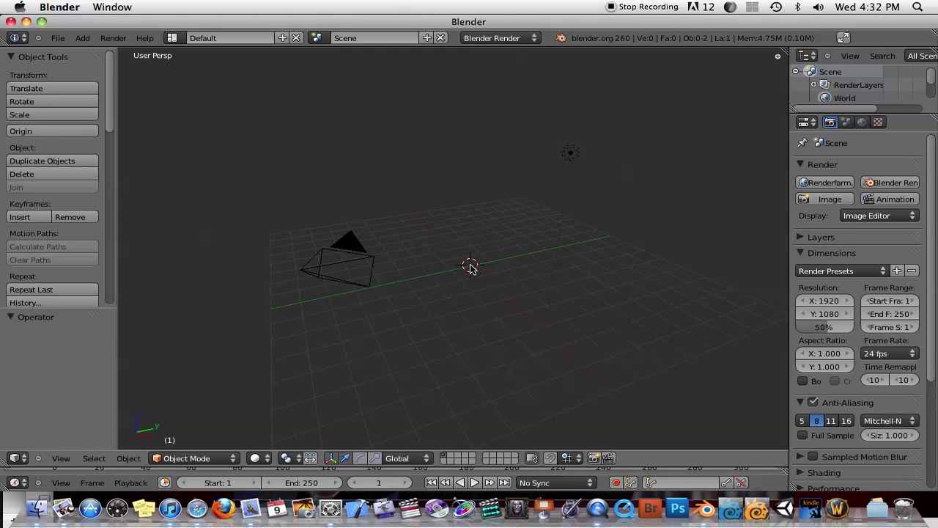
Turn on Screencast Keys, enlarge the timeline to show its frame ruler, and bring up the Add menu.
{"action": "key", "text": "n"}
{"action": "left_click", "coordinate": [697, 272]}
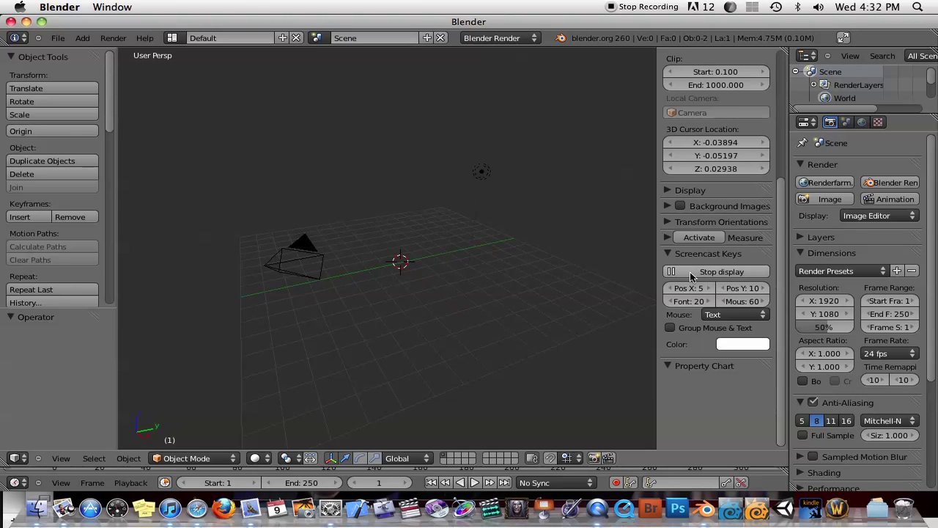
{"action": "key", "text": "n"}
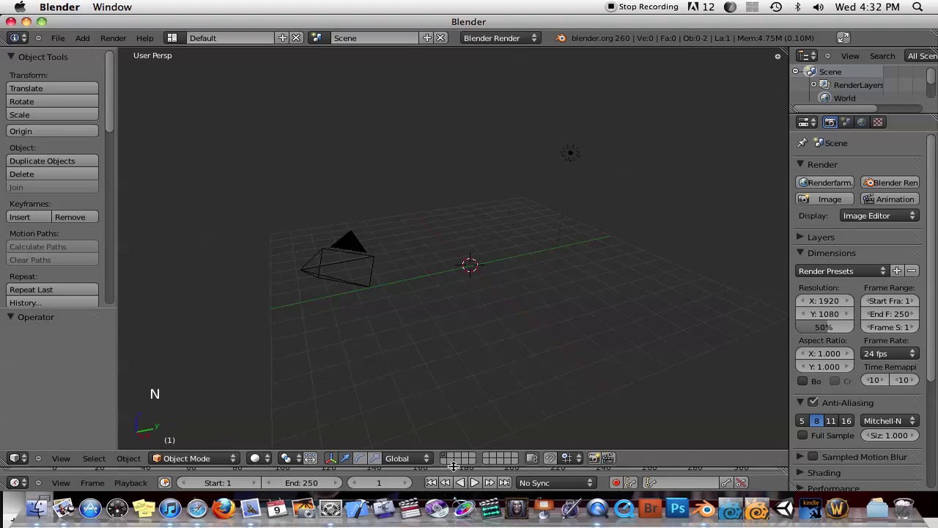
{"action": "left_click_drag", "start_coordinate": [454, 468], "coordinate": [454, 450]}
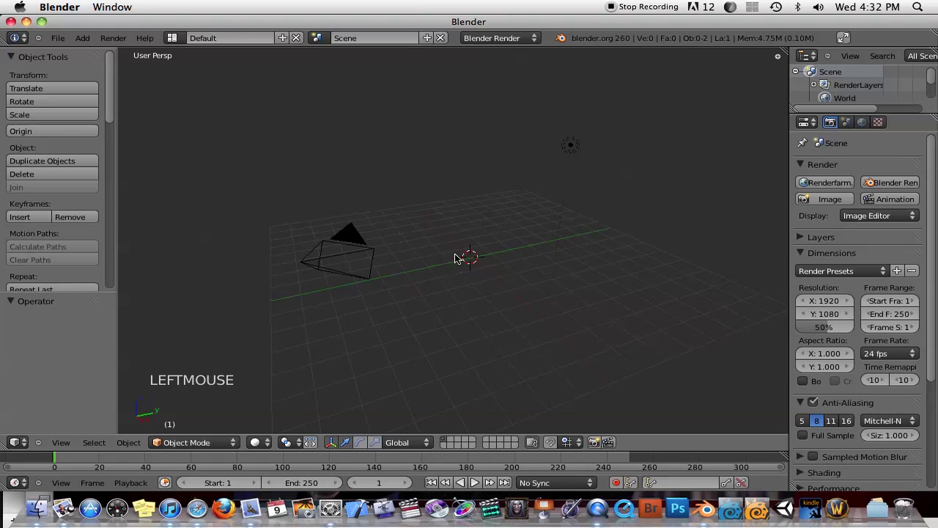
{"action": "key", "text": "shift+a"}
Add a cube mesh and widen the Properties editor.
{"action": "mouse_move", "coordinate": [462, 257]}
{"action": "left_click", "coordinate": [502, 267]}
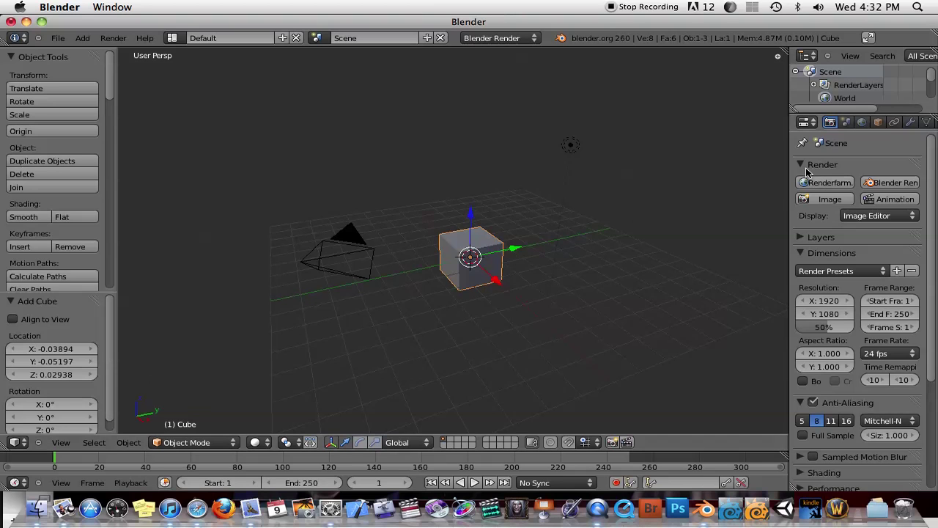
{"action": "left_click_drag", "start_coordinate": [790, 160], "coordinate": [724, 155]}
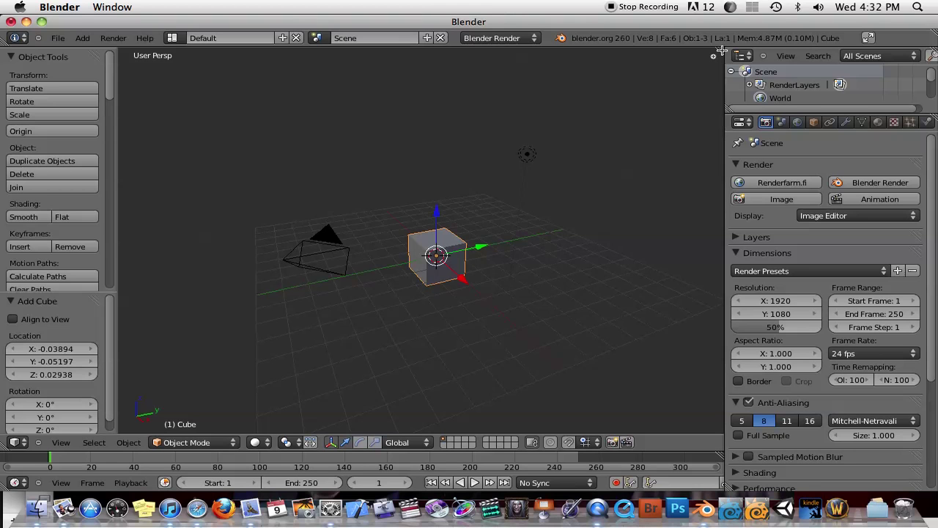
Set the viewport material shading to GLSL in the side panel's Display section.
{"action": "key", "text": "n"}
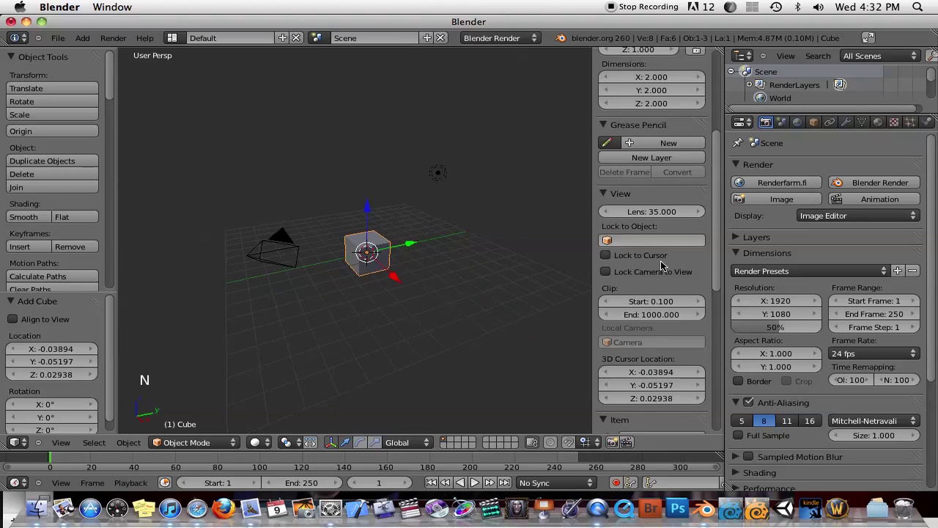
{"action": "scroll", "coordinate": [662, 266], "scroll_direction": "down", "scroll_amount": 8}
{"action": "left_click", "coordinate": [602, 249]}
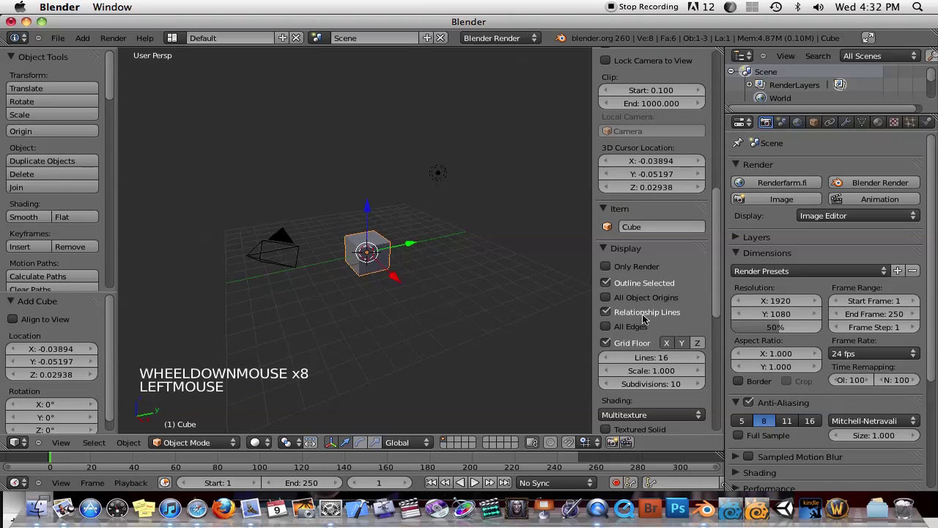
{"action": "scroll", "coordinate": [644, 320], "scroll_direction": "down", "scroll_amount": 2}
{"action": "left_click", "coordinate": [645, 362]}
{"action": "left_click", "coordinate": [618, 323]}
{"action": "key", "text": "n"}
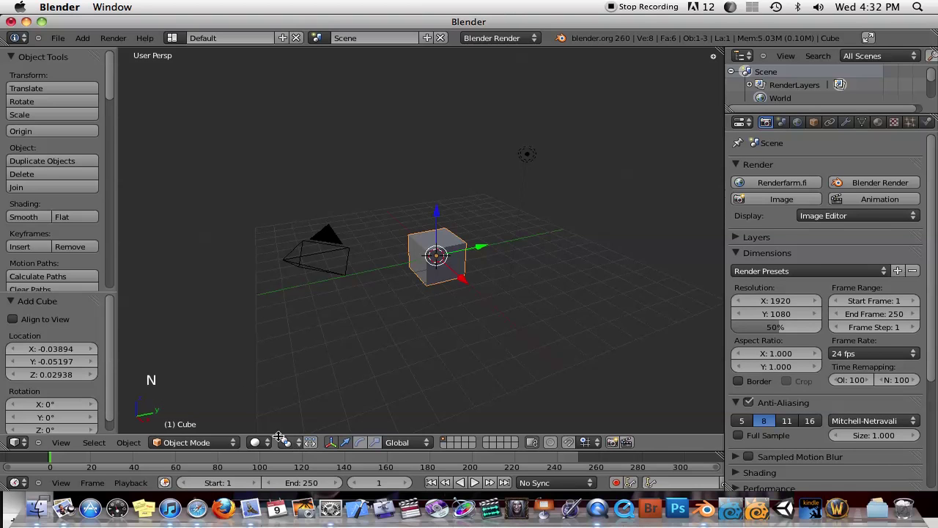
Switch the viewport draw type to Textured and zoom in on the cube.
{"action": "left_click", "coordinate": [258, 442]}
{"action": "left_click", "coordinate": [289, 387]}
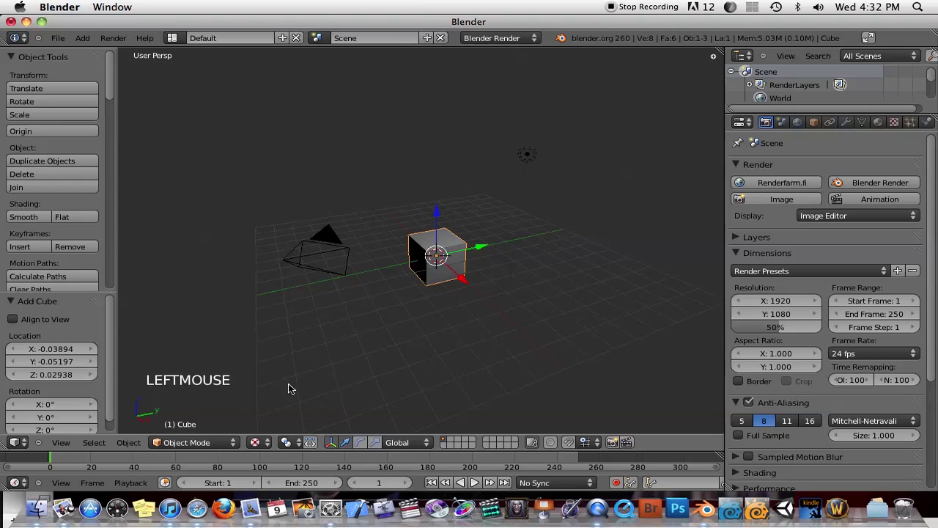
{"action": "scroll", "coordinate": [446, 302], "scroll_direction": "up", "scroll_amount": 3}
{"action": "scroll", "coordinate": [446, 302], "scroll_direction": "down", "scroll_amount": 1}
{"action": "scroll", "coordinate": [446, 302], "scroll_direction": "up", "scroll_amount": 2}
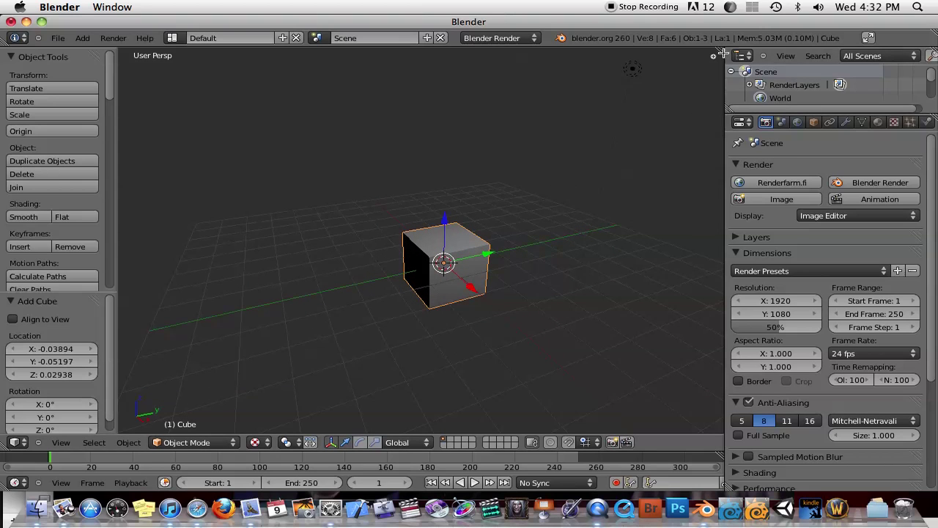
Split the 3D viewport into two areas and hide their side panels and tool shelf.
{"action": "left_click_drag", "start_coordinate": [722, 55], "coordinate": [408, 63]}
{"action": "key", "text": "n"}
{"action": "key", "text": "n"}
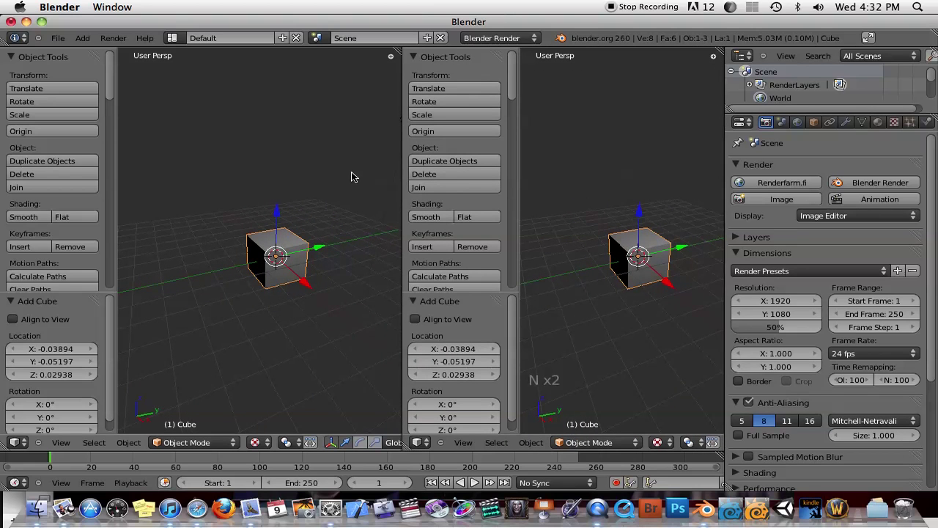
{"action": "key", "text": "n"}
{"action": "key", "text": "n"}
{"action": "key", "text": "t"}
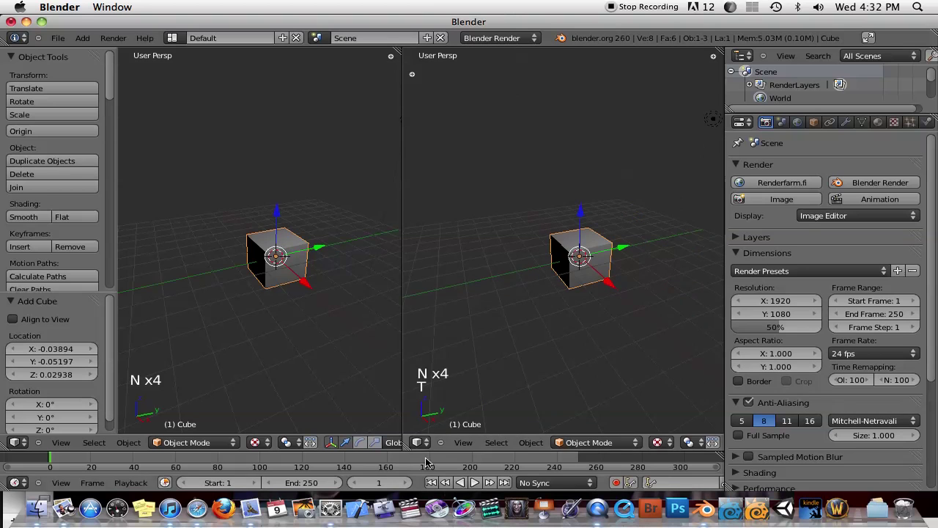
Turn the right area into a UV/Image Editor and widen the left 3D view.
{"action": "left_click", "coordinate": [419, 442]}
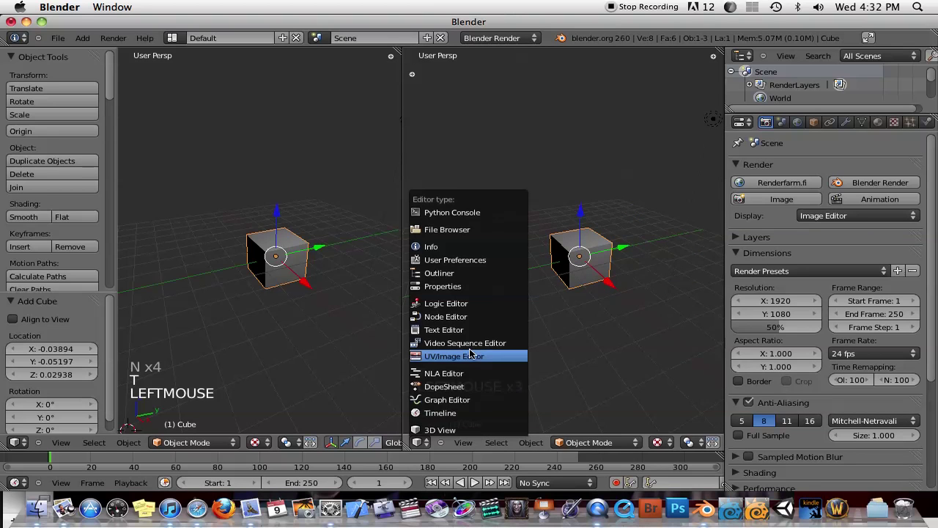
{"action": "left_click", "coordinate": [472, 356]}
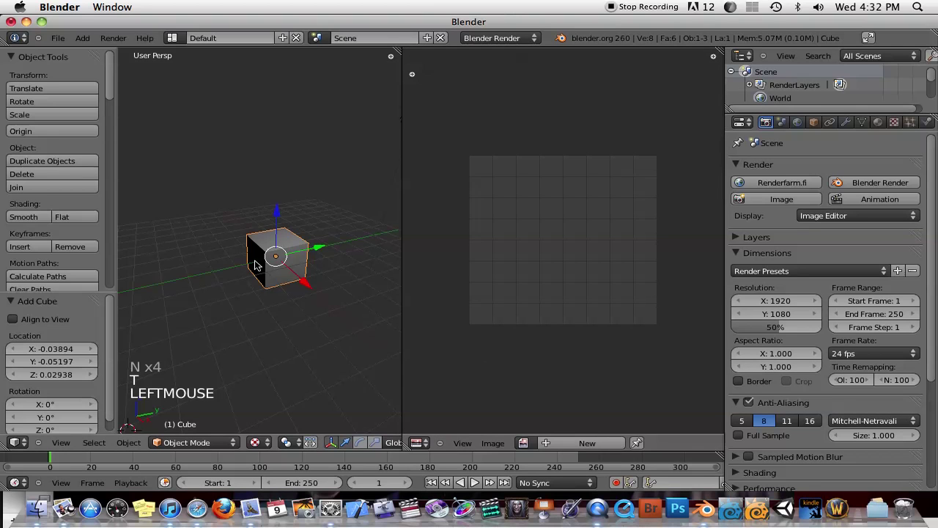
{"action": "left_click_drag", "start_coordinate": [403, 235], "coordinate": [432, 230]}
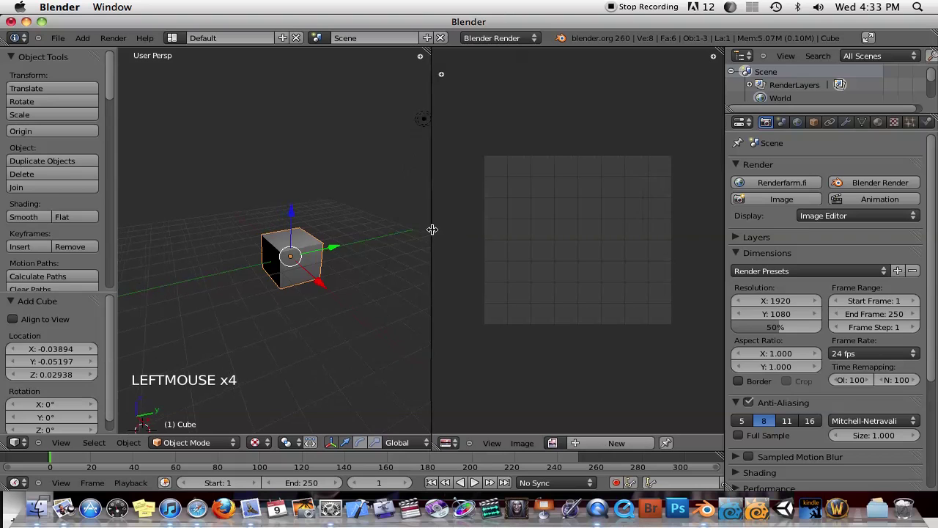
{"action": "scroll", "coordinate": [309, 279], "scroll_direction": "up", "scroll_amount": 2}
Enter Edit Mode and unwrap the cube with Smart UV Project.
{"action": "key", "text": "Tab"}
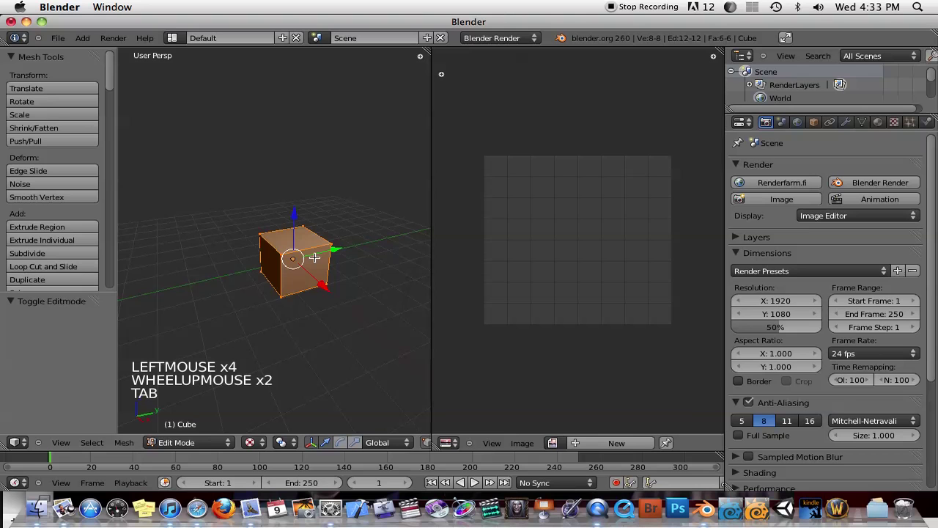
{"action": "key", "text": "u"}
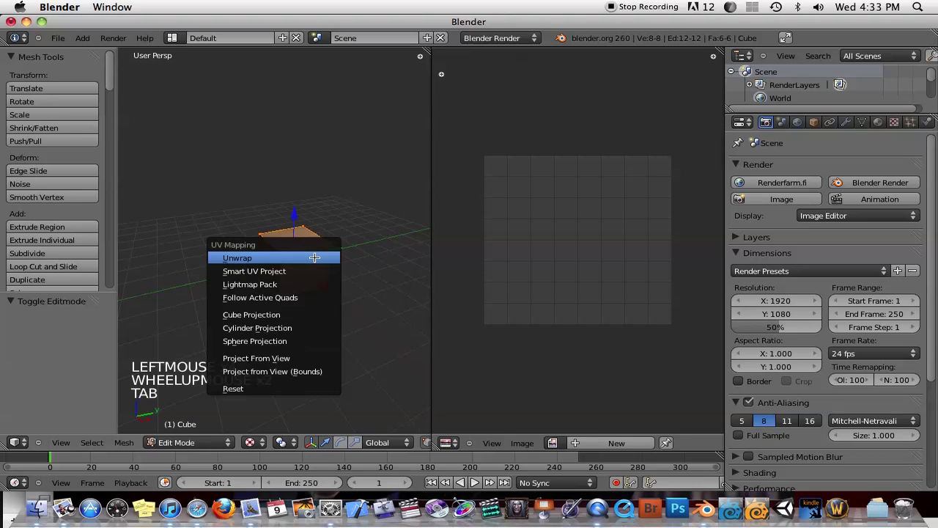
{"action": "left_click", "coordinate": [260, 271]}
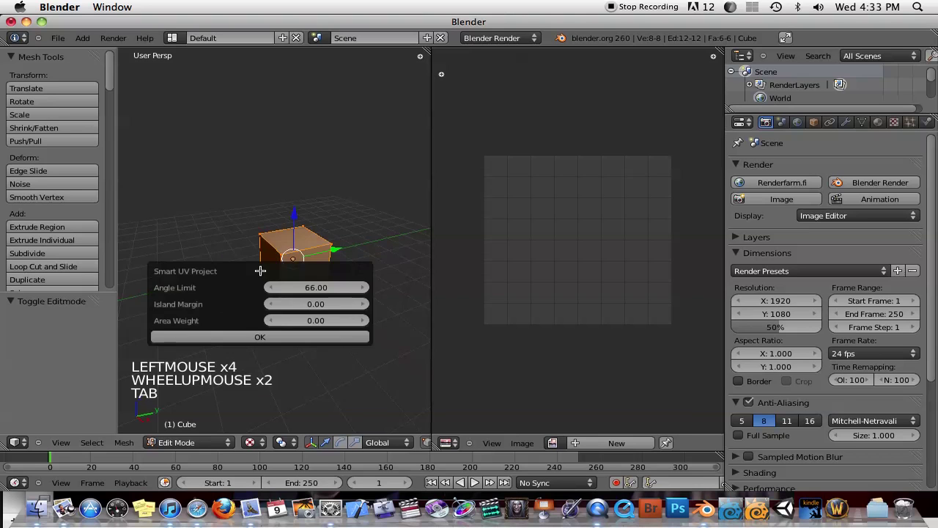
{"action": "left_click", "coordinate": [261, 337]}
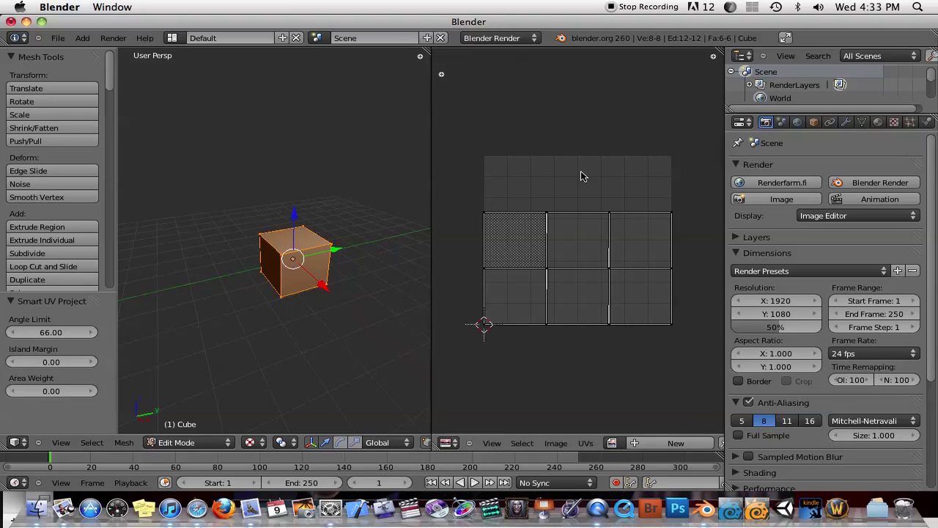
{"action": "left_click", "coordinate": [879, 122]}
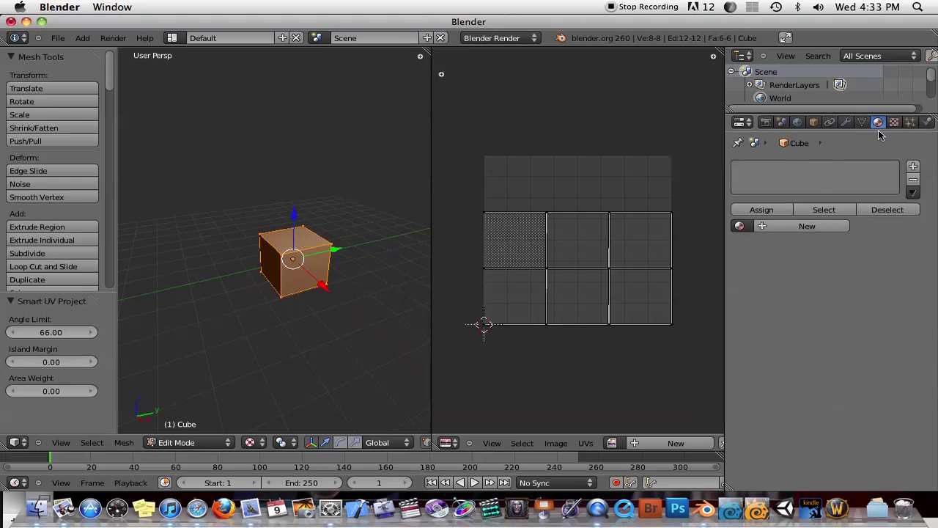
Give the cube a new material with a new Image or Movie texture, then browse for its image.
{"action": "left_click", "coordinate": [806, 226]}
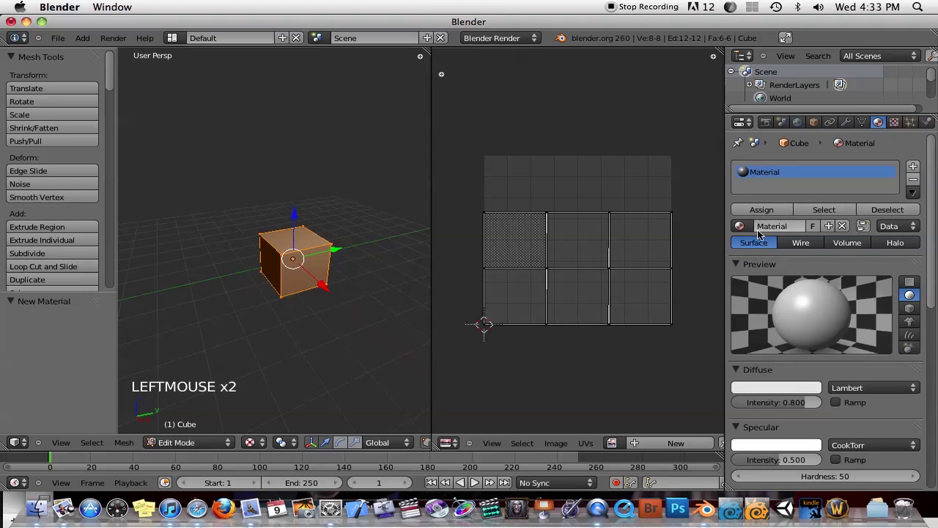
{"action": "left_click", "coordinate": [895, 123]}
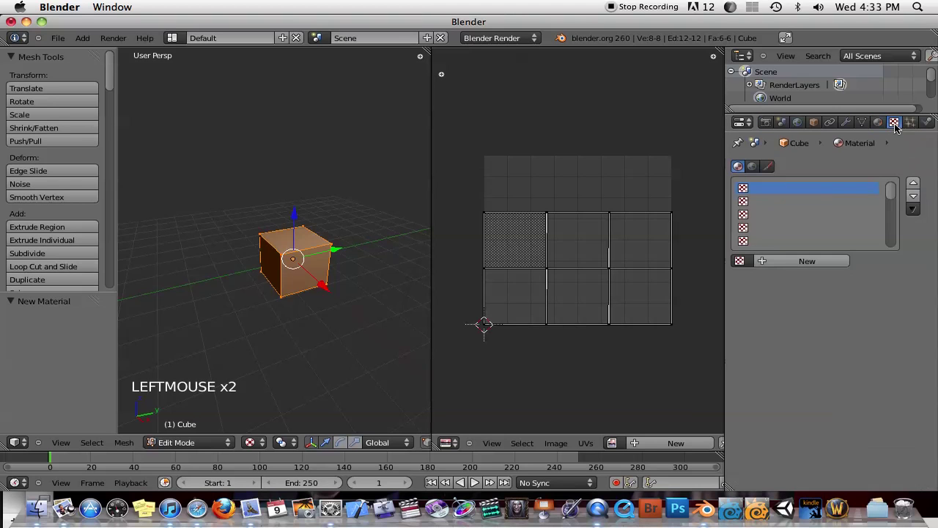
{"action": "left_click", "coordinate": [769, 262]}
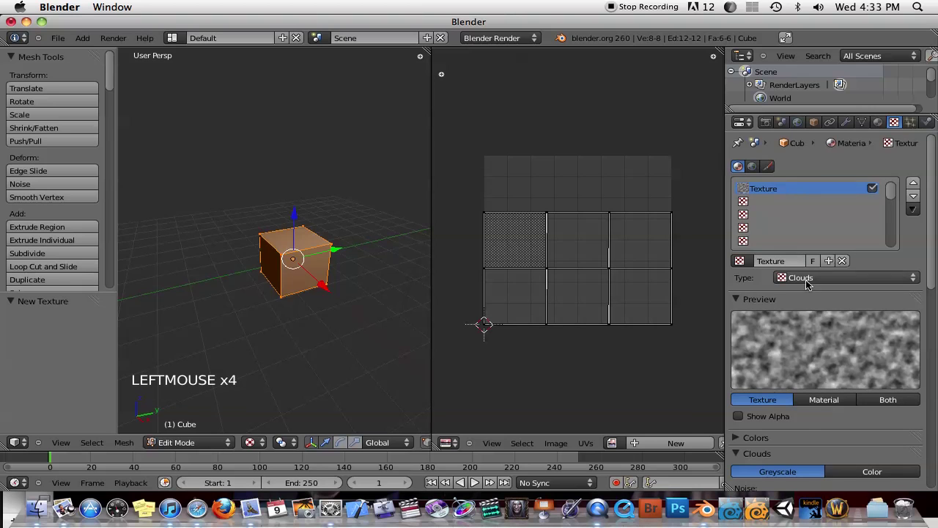
{"action": "left_click", "coordinate": [803, 277]}
{"action": "left_click", "coordinate": [800, 192]}
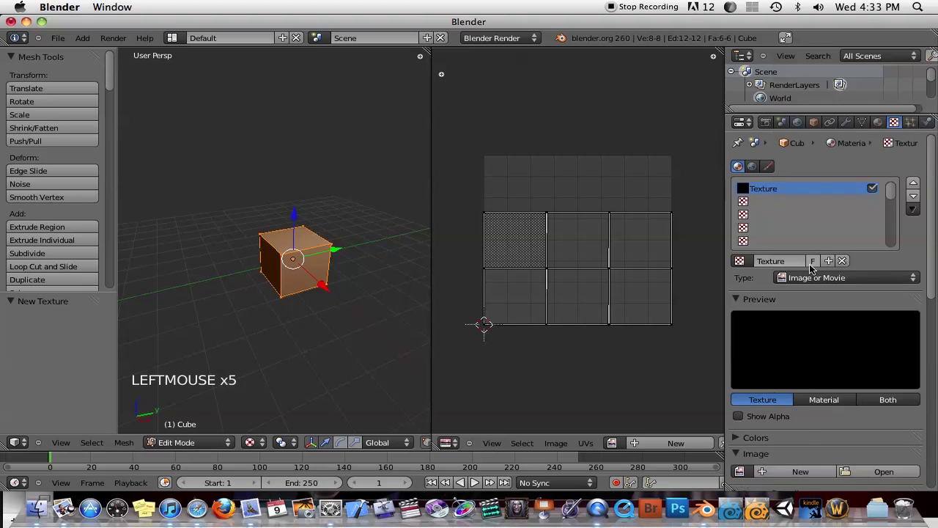
{"action": "scroll", "coordinate": [836, 293], "scroll_direction": "down", "scroll_amount": 4}
{"action": "left_click", "coordinate": [859, 313]}
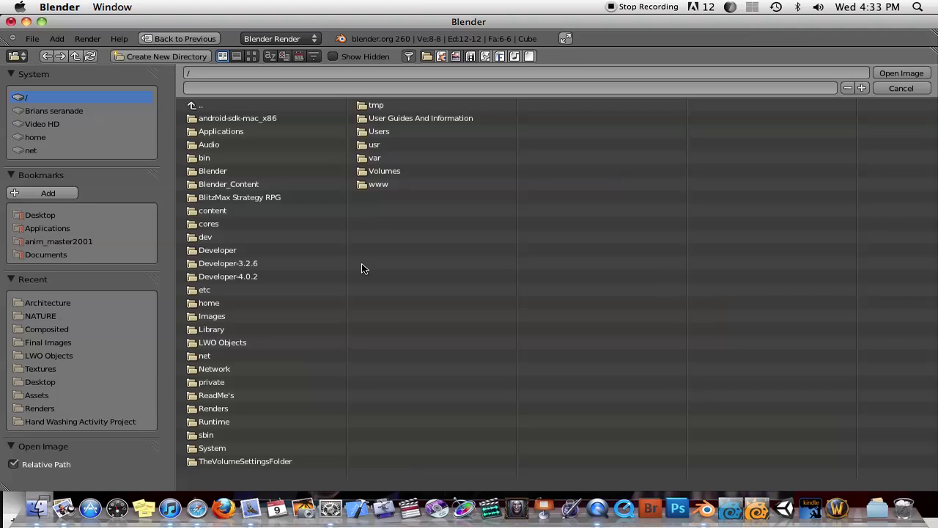
Load 1197trian.bmp from /Images/Architecture/, browsing in thumbnail view.
{"action": "left_click", "coordinate": [227, 317]}
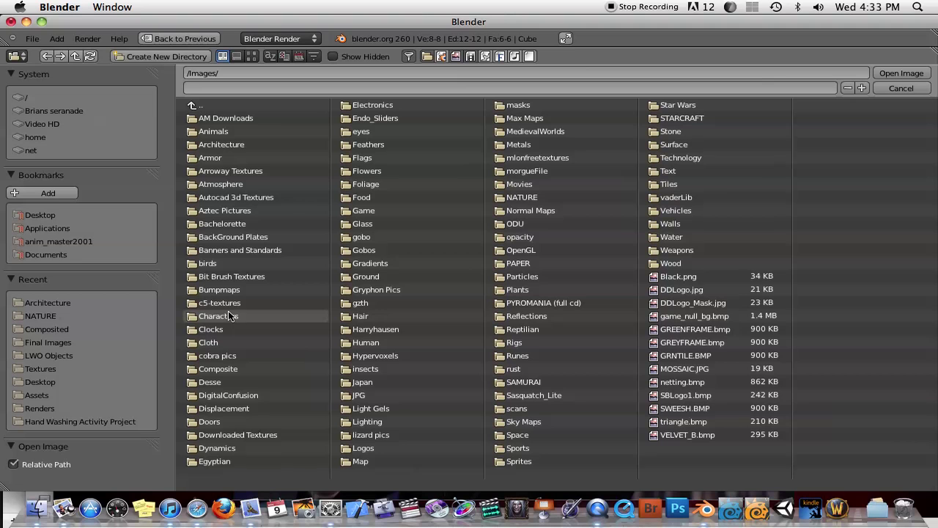
{"action": "left_click", "coordinate": [231, 146]}
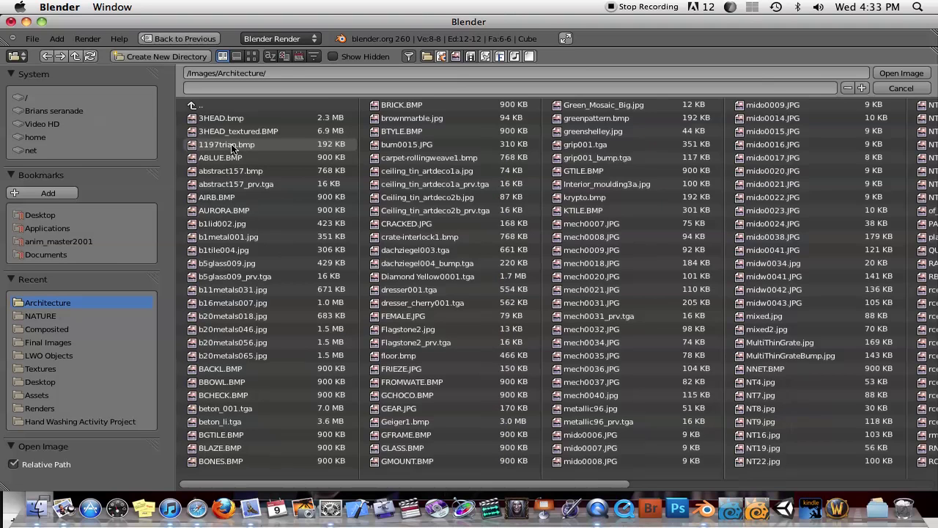
{"action": "left_click", "coordinate": [252, 56]}
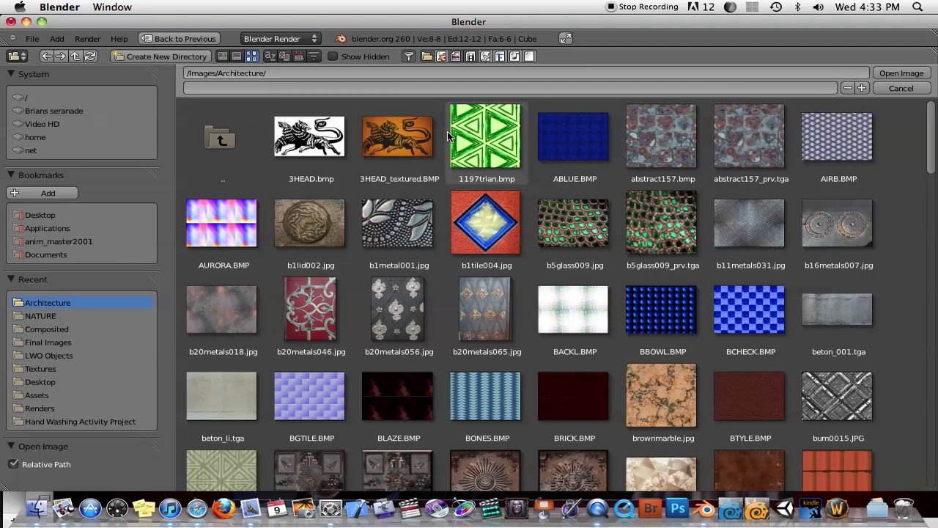
{"action": "scroll", "coordinate": [466, 164], "scroll_direction": "down", "scroll_amount": 15}
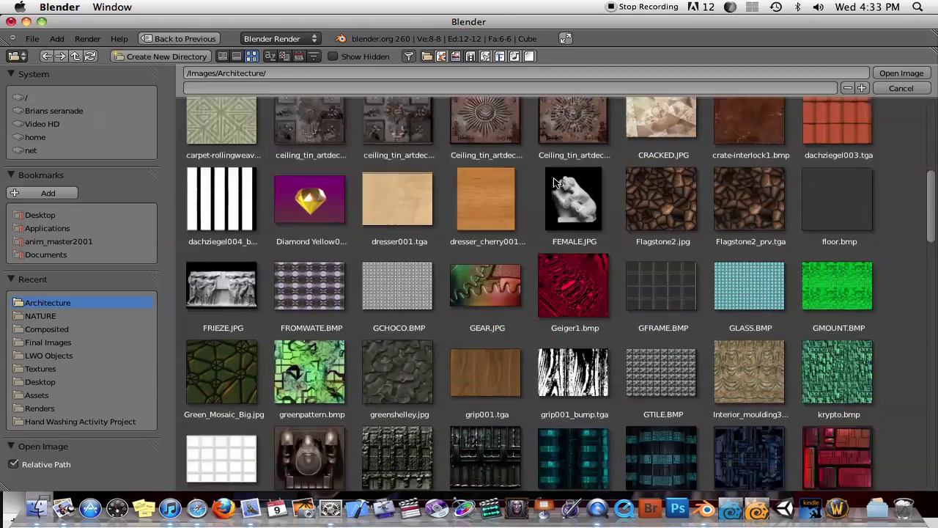
{"action": "scroll", "coordinate": [554, 178], "scroll_direction": "down", "scroll_amount": 9}
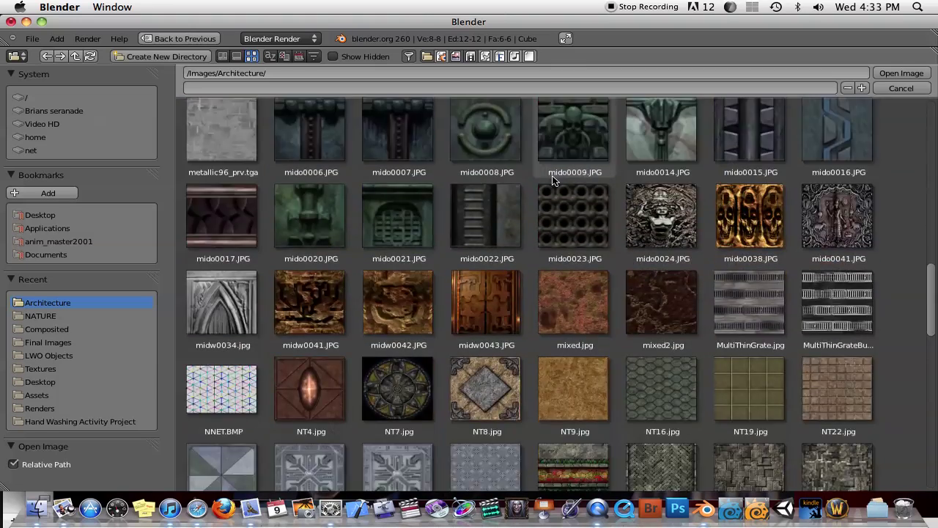
{"action": "scroll", "coordinate": [546, 174], "scroll_direction": "down", "scroll_amount": 19}
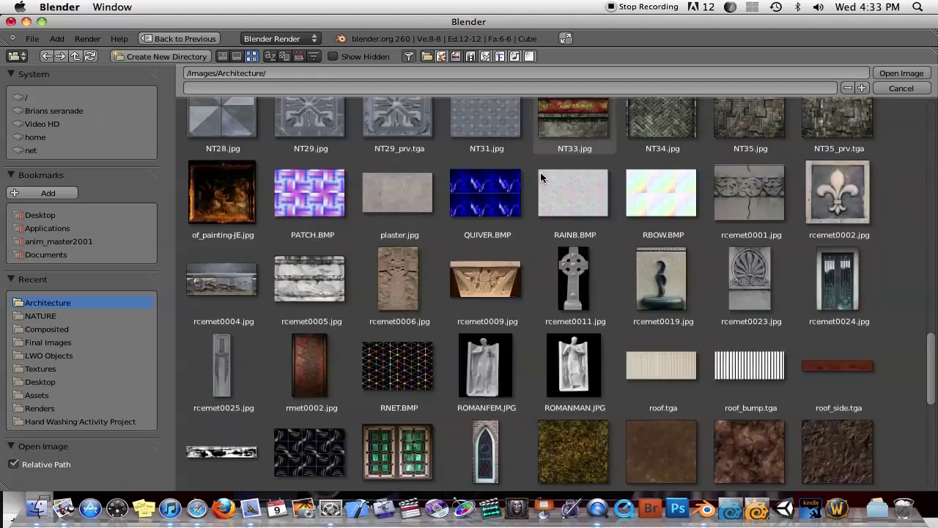
{"action": "scroll", "coordinate": [541, 177], "scroll_direction": "down", "scroll_amount": 5}
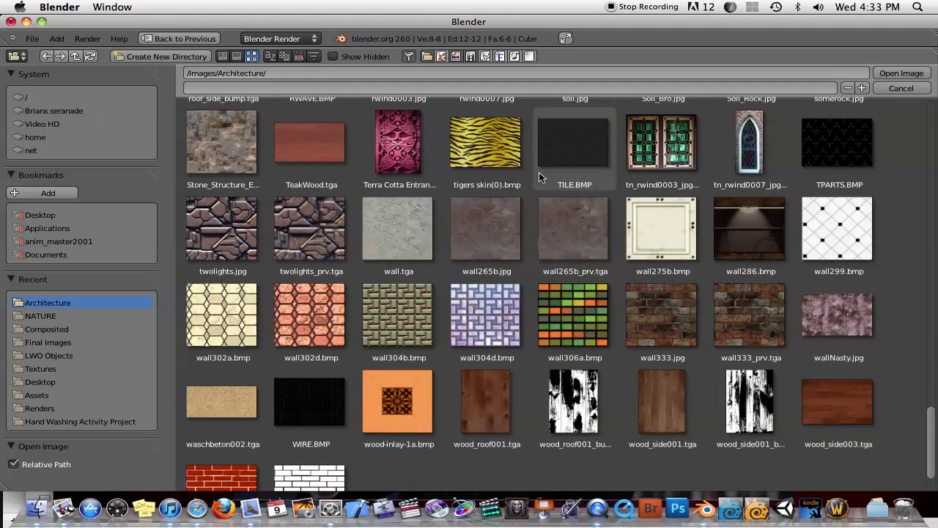
{"action": "scroll", "coordinate": [541, 176], "scroll_direction": "down", "scroll_amount": 1}
{"action": "scroll", "coordinate": [540, 177], "scroll_direction": "up", "scroll_amount": 3}
{"action": "scroll", "coordinate": [540, 176], "scroll_direction": "up", "scroll_amount": 20}
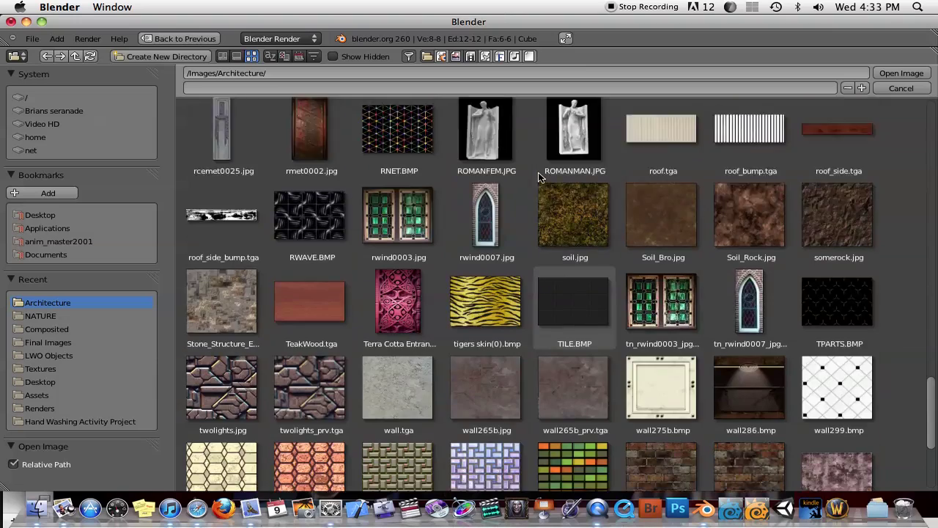
{"action": "scroll", "coordinate": [540, 177], "scroll_direction": "up", "scroll_amount": 20}
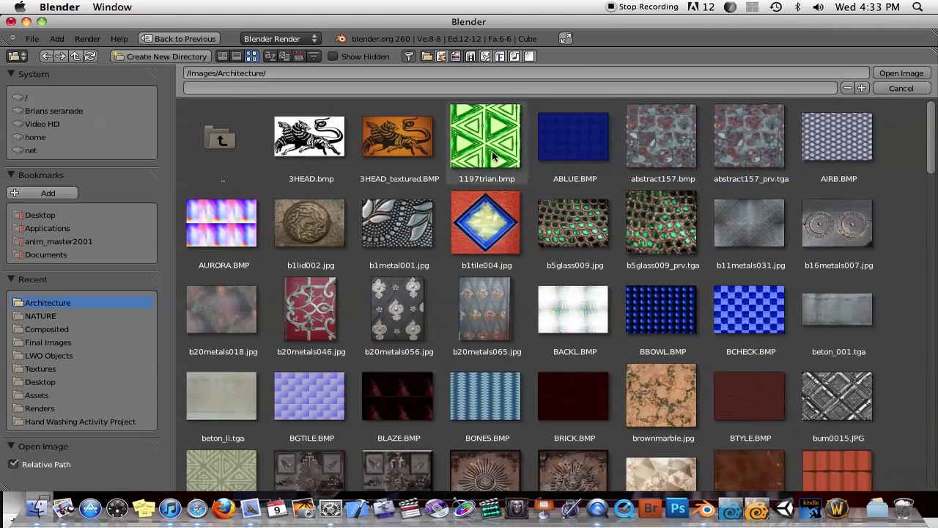
{"action": "double_click", "coordinate": [485, 139]}
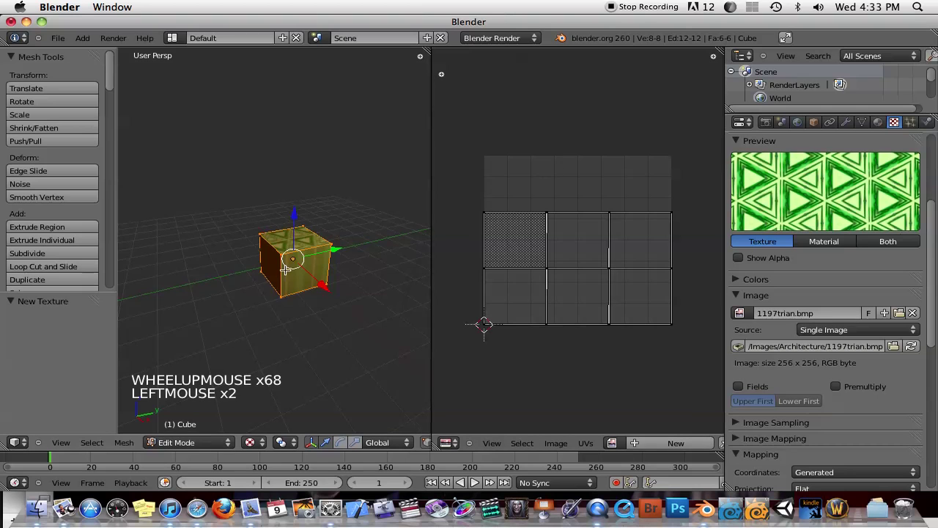
Set the texture's mapping coordinates to UV.
{"action": "middle_click_drag", "start_coordinate": [286, 269], "coordinate": [283, 266]}
{"action": "scroll", "coordinate": [282, 266], "scroll_direction": "up", "scroll_amount": 16}
{"action": "scroll", "coordinate": [286, 267], "scroll_direction": "down", "scroll_amount": 1}
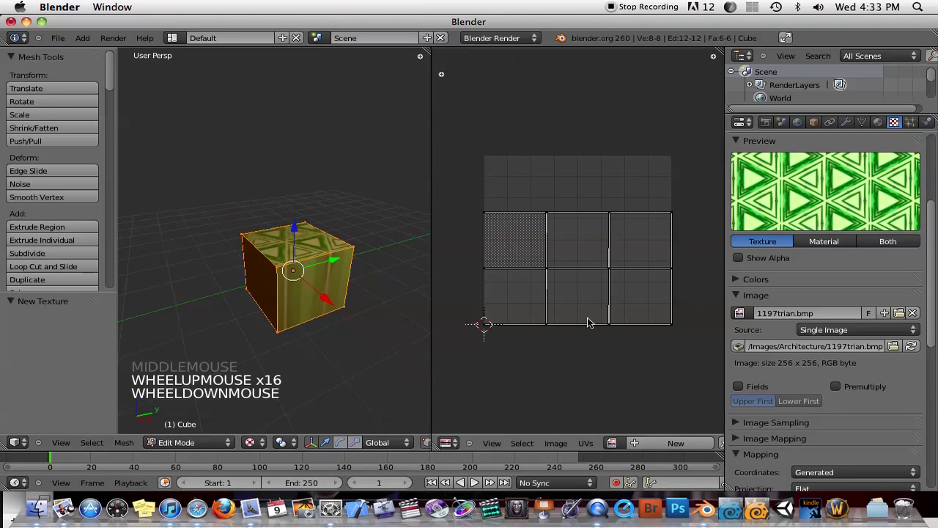
{"action": "scroll", "coordinate": [870, 289], "scroll_direction": "down", "scroll_amount": 5}
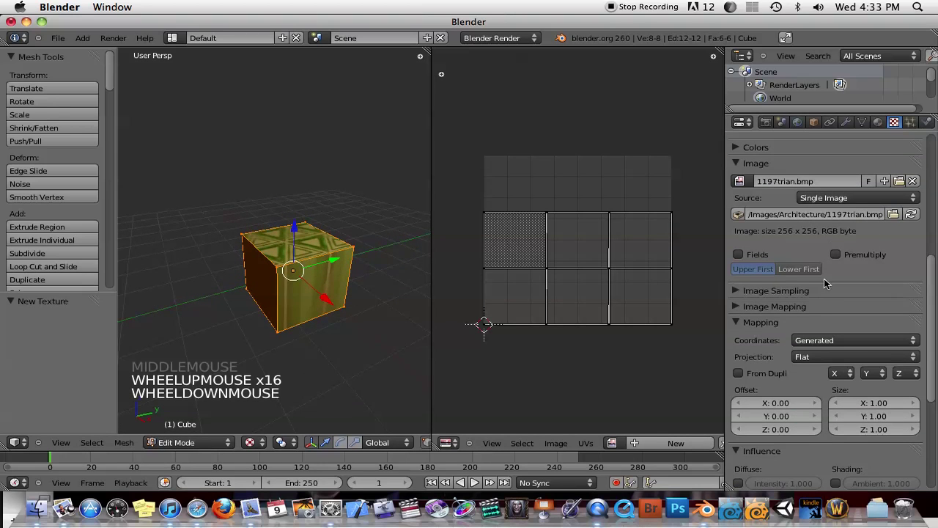
{"action": "left_click", "coordinate": [822, 342]}
{"action": "left_click", "coordinate": [805, 279]}
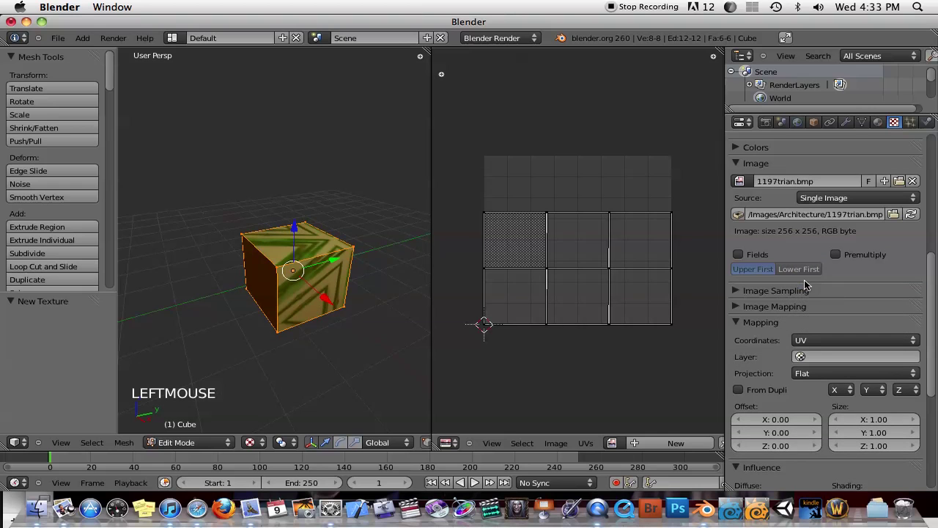
Orbit, pan and zoom the 3D view to inspect the green-triangle texture on the cube.
{"action": "middle_click_drag", "start_coordinate": [381, 275], "coordinate": [342, 279]}
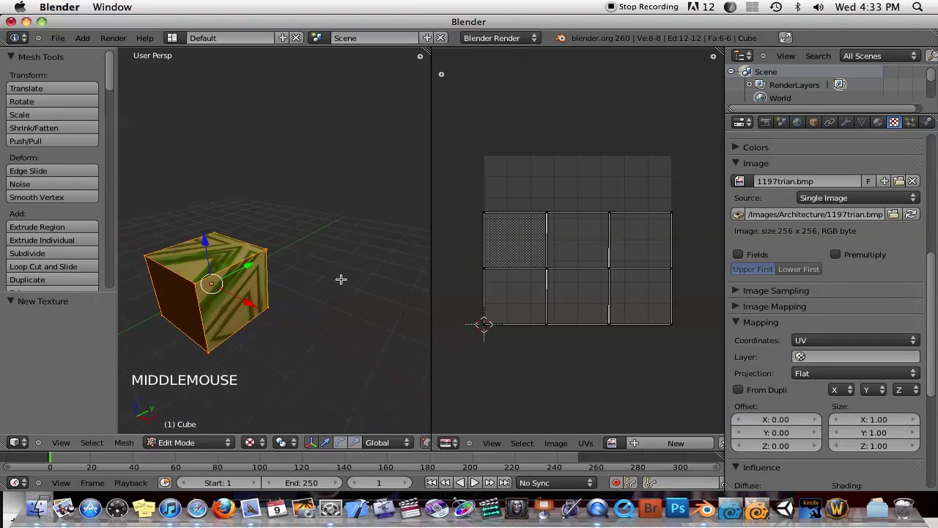
{"action": "middle_click_drag", "start_coordinate": [268, 274], "coordinate": [382, 237], "text": "shift"}
{"action": "scroll", "coordinate": [306, 266], "scroll_direction": "down", "scroll_amount": 15}
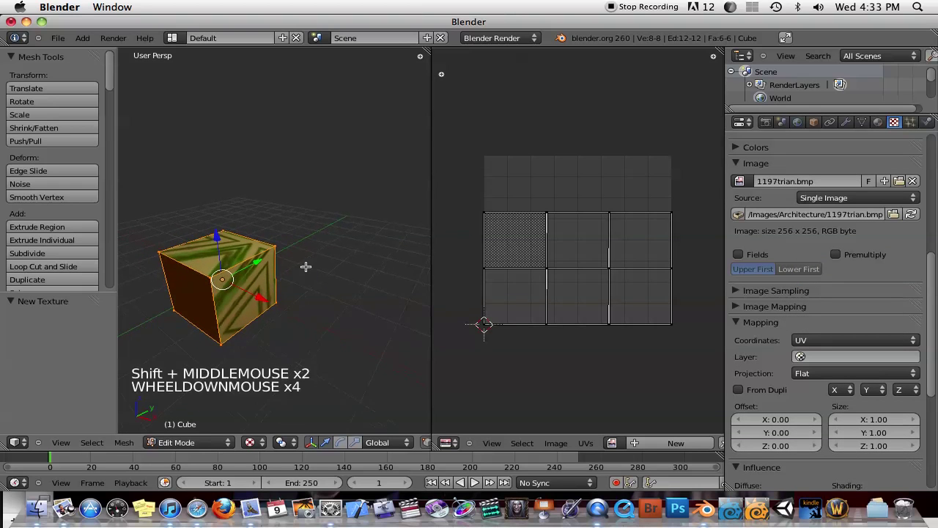
{"action": "scroll", "coordinate": [297, 269], "scroll_direction": "down", "scroll_amount": 4}
{"action": "middle_click_drag", "start_coordinate": [297, 268], "coordinate": [271, 280], "text": "shift"}
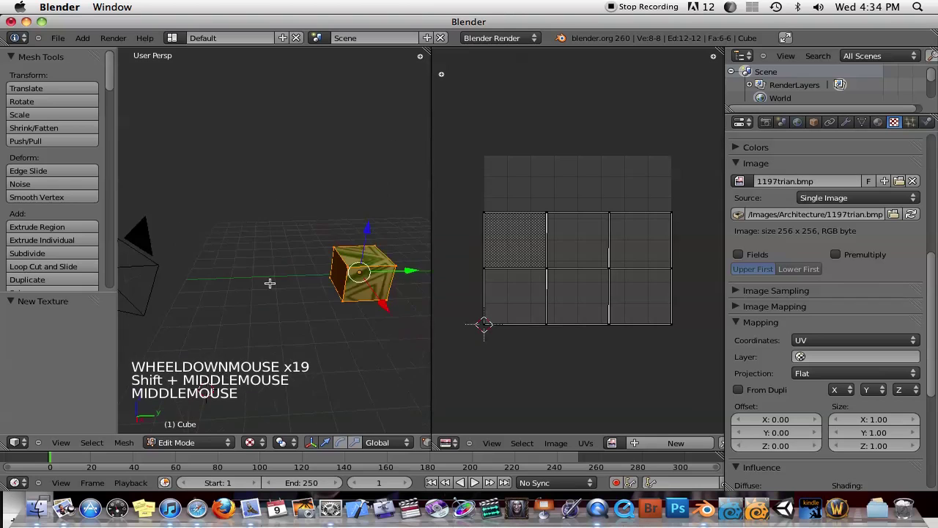
{"action": "scroll", "coordinate": [396, 288], "scroll_direction": "up", "scroll_amount": 3}
{"action": "middle_click_drag", "start_coordinate": [396, 288], "coordinate": [198, 275], "text": "shift"}
{"action": "middle_click_drag", "start_coordinate": [333, 297], "coordinate": [393, 280]}
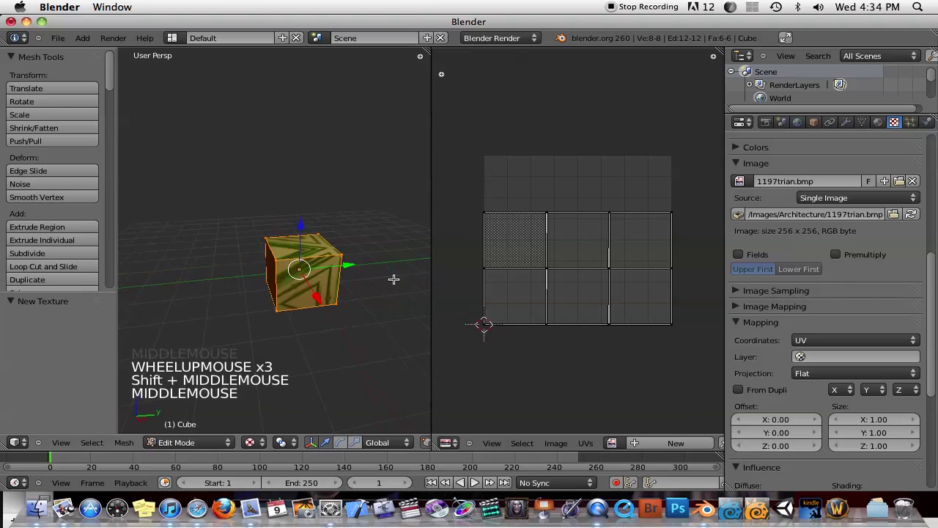
{"action": "middle_click_drag", "start_coordinate": [297, 274], "coordinate": [306, 272]}
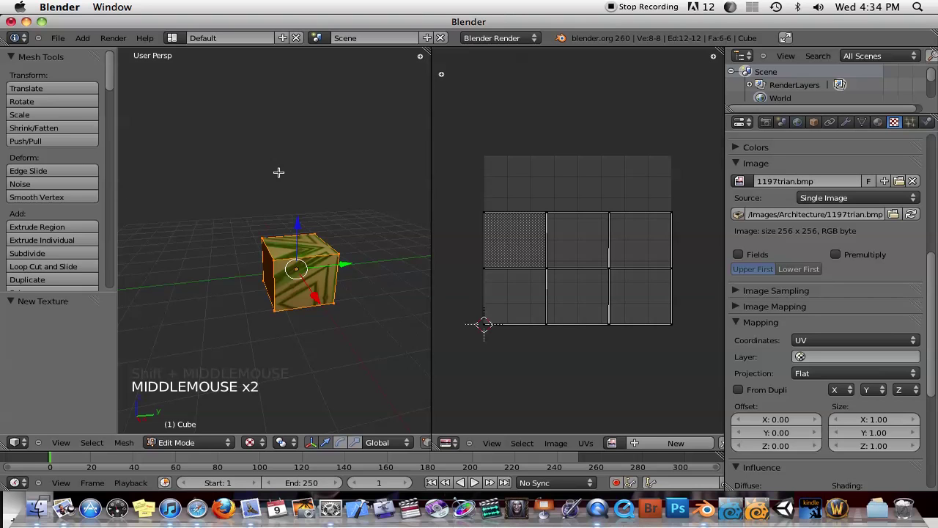
Scroll the tool shelf to the AnimAll panel and enable Shape keyframing.
{"action": "scroll", "coordinate": [64, 139], "scroll_direction": "down", "scroll_amount": 10}
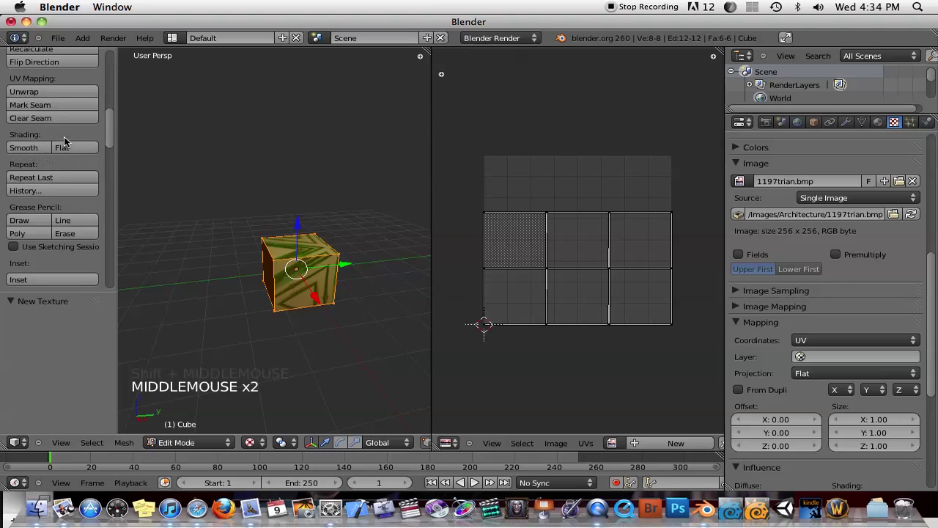
{"action": "scroll", "coordinate": [64, 139], "scroll_direction": "down", "scroll_amount": 5}
{"action": "key", "text": "t"}
{"action": "key", "text": "t"}
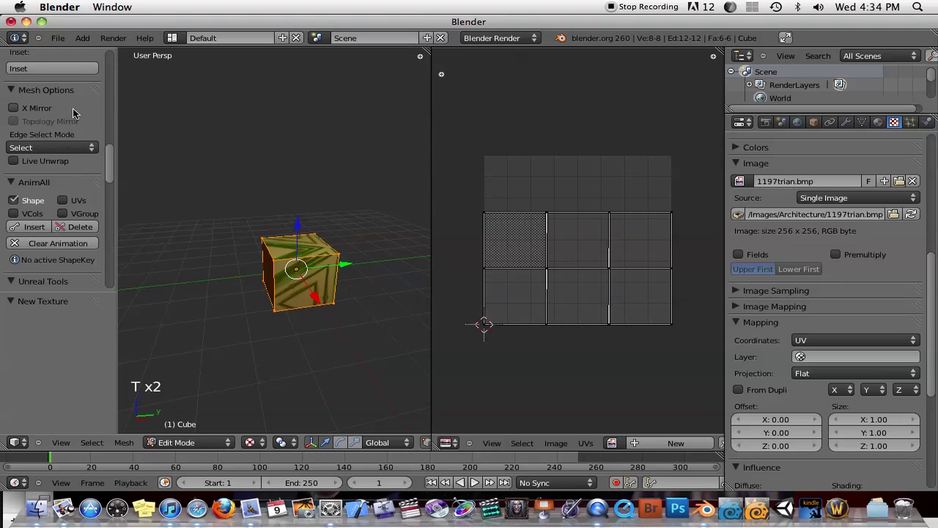
{"action": "scroll", "coordinate": [66, 136], "scroll_direction": "down", "scroll_amount": 5}
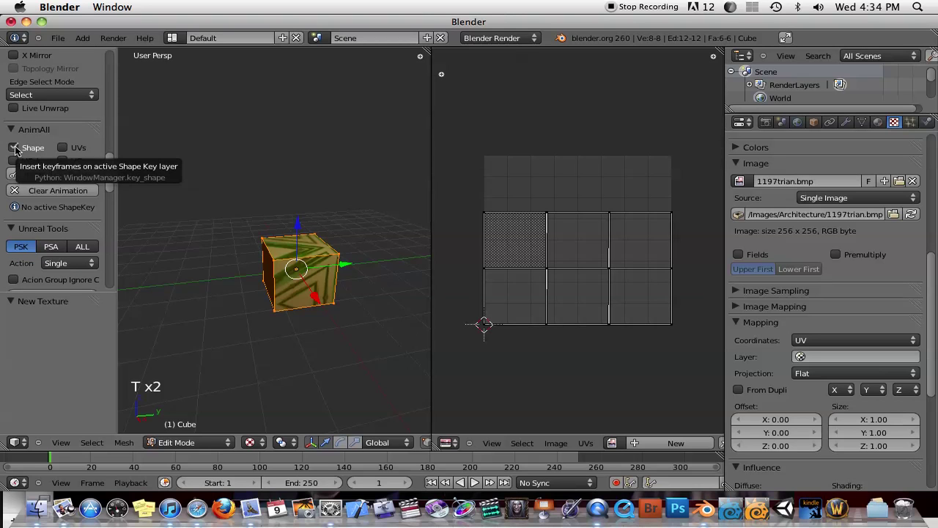
{"action": "left_click", "coordinate": [14, 148]}
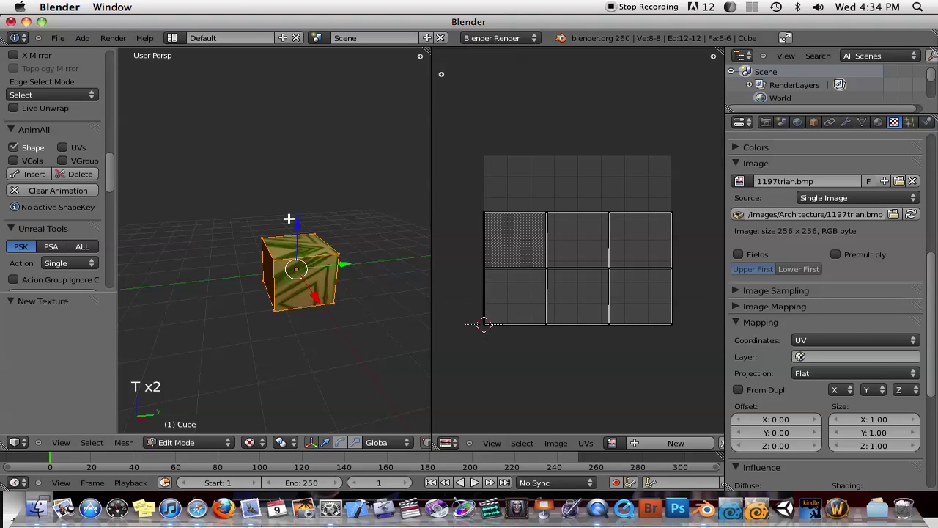
{"action": "left_click", "coordinate": [63, 148]}
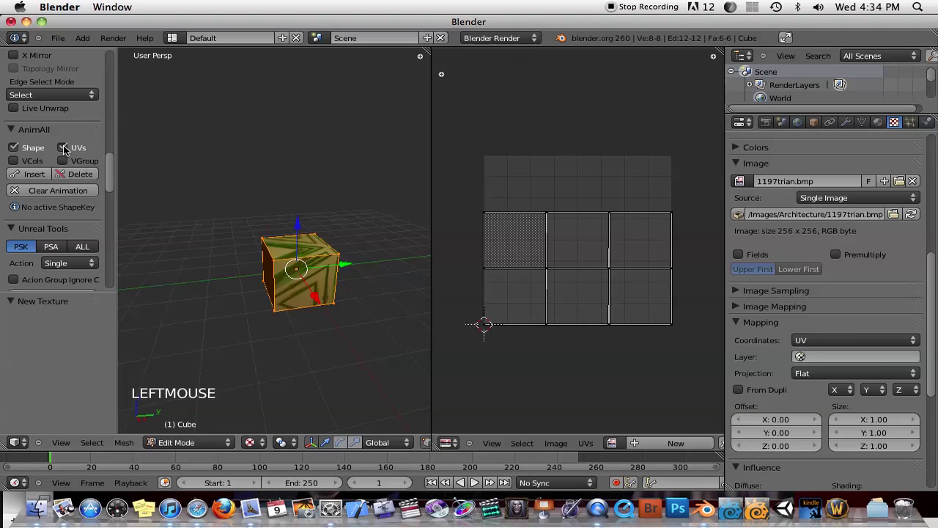
Enable UVs in AnimAll, select all UV faces, and insert a keyframe at frame 1.
{"action": "key", "text": "a"}
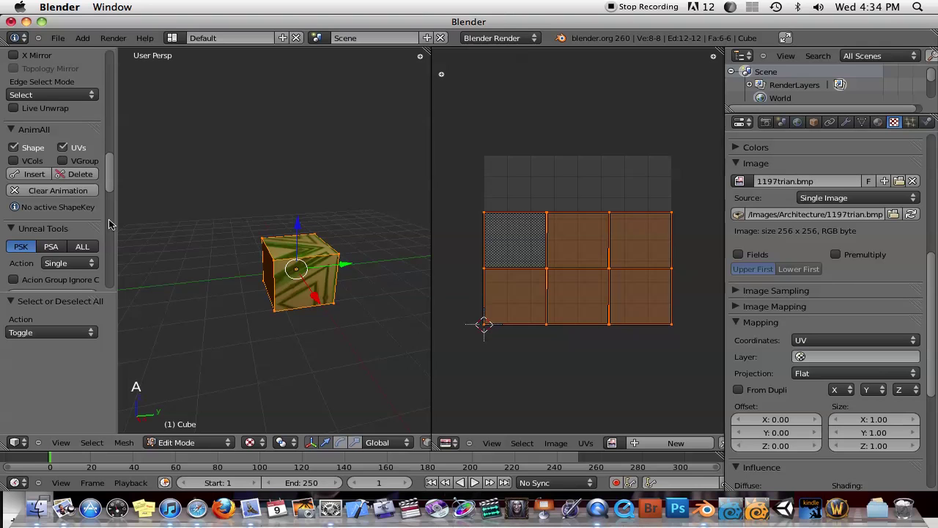
{"action": "left_click", "coordinate": [33, 175]}
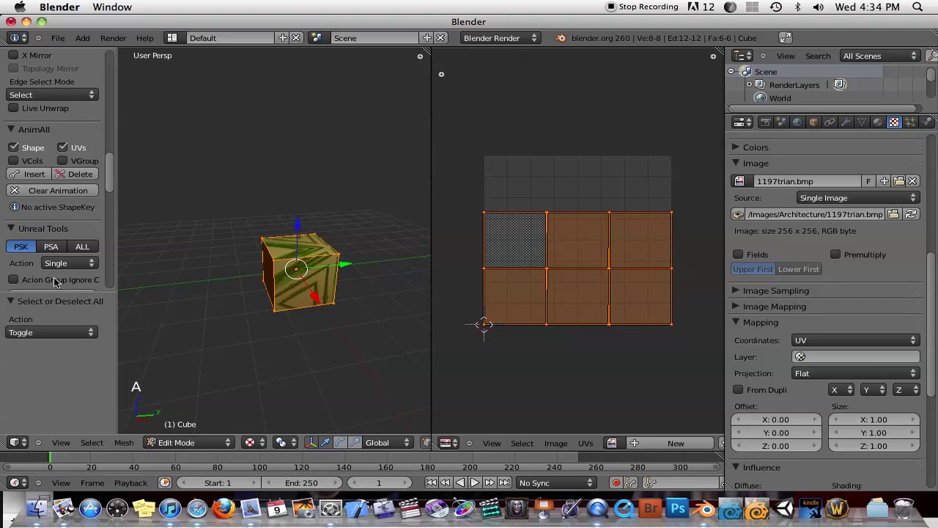
{"action": "left_click", "coordinate": [30, 176]}
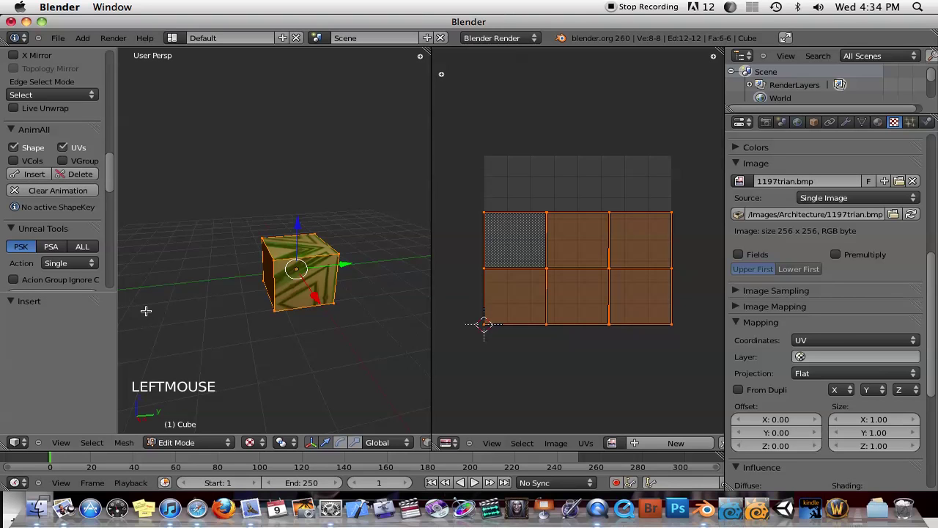
{"action": "left_click_drag", "start_coordinate": [50, 461], "coordinate": [71, 461]}
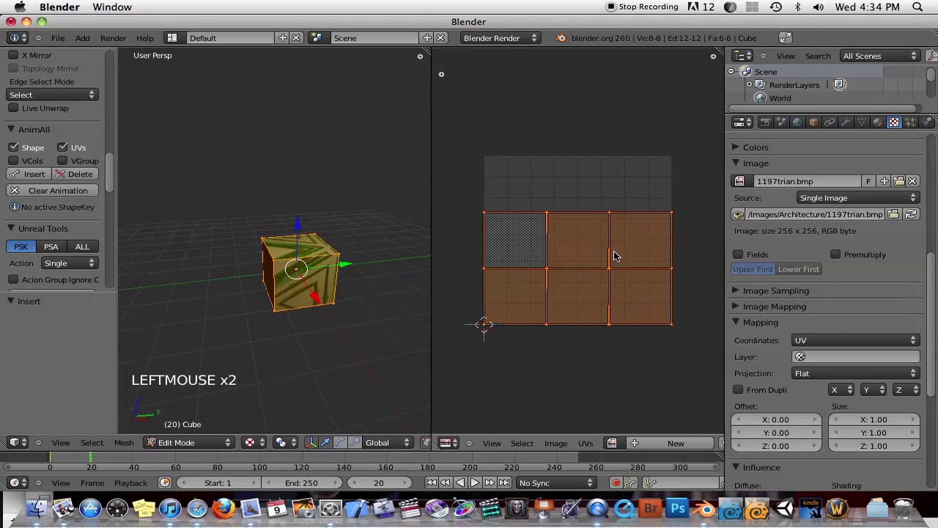
Move the UV faces upward and keyframe them with AnimAll at frame 20.
{"action": "key", "text": "g"}
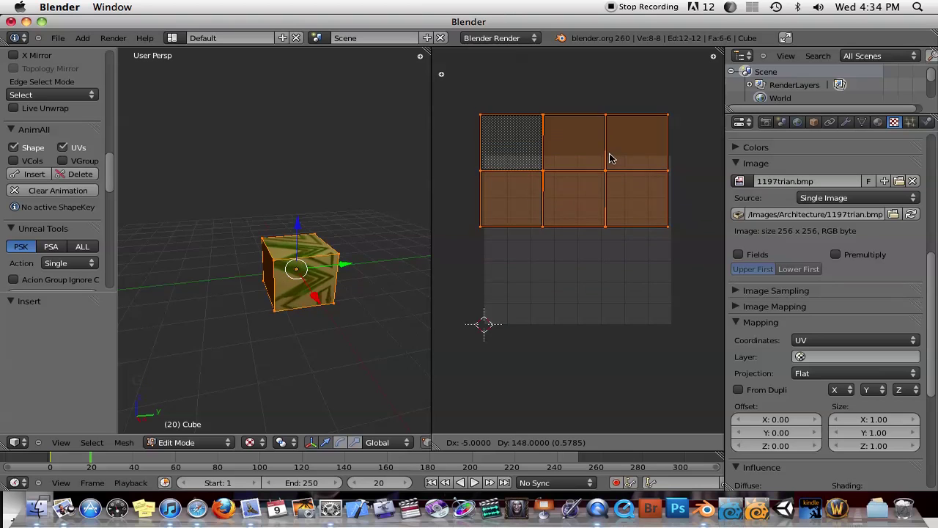
{"action": "left_click", "coordinate": [614, 96]}
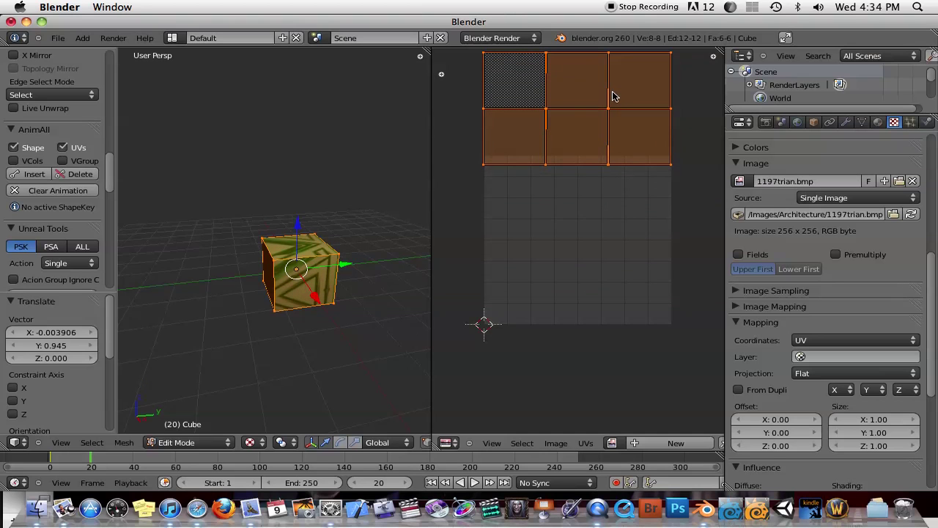
{"action": "double_click", "coordinate": [34, 173]}
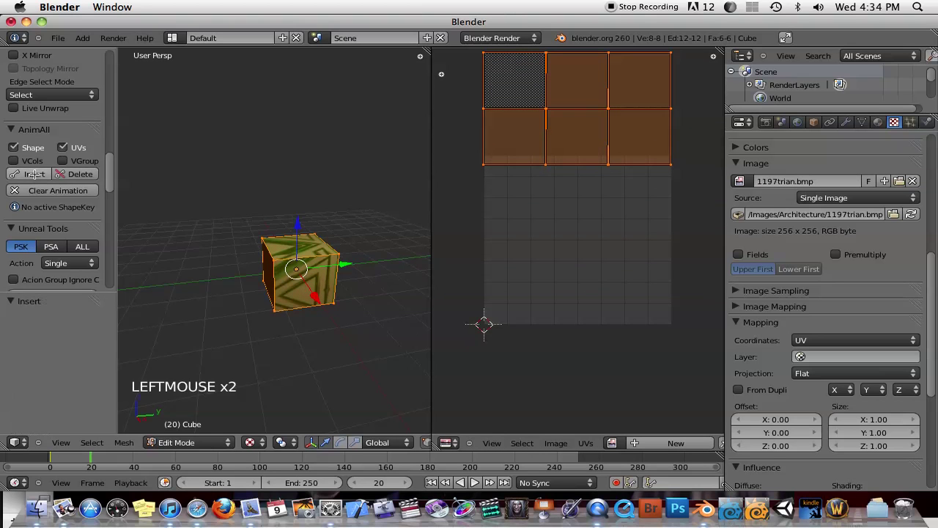
Scrub the timeline back to frame 0 to preview the UV shift.
{"action": "left_click", "coordinate": [73, 459]}
{"action": "left_click_drag", "start_coordinate": [50, 460], "coordinate": [46, 460]}
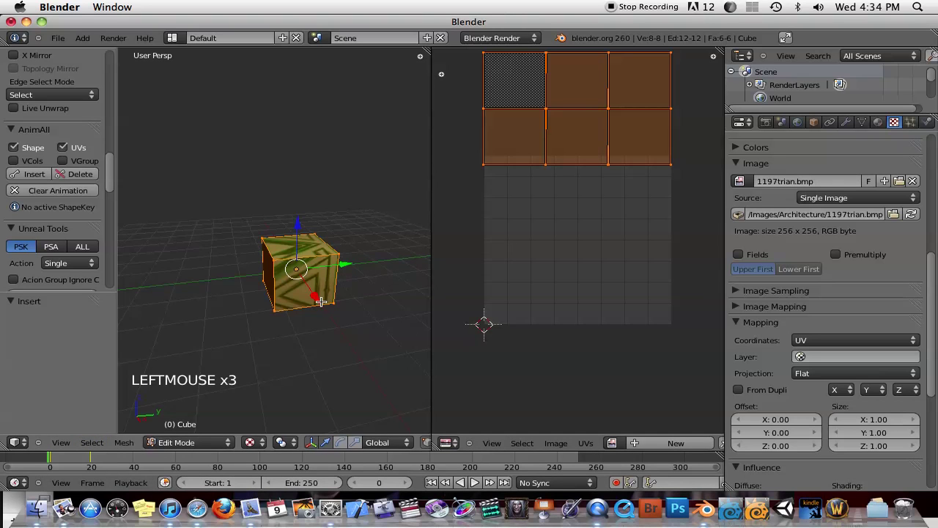
{"action": "left_click_drag", "start_coordinate": [85, 460], "coordinate": [54, 464]}
Return to Object Mode and scrub frames 0–20 to watch the green texture slide across the cube.
{"action": "key", "text": "Tab"}
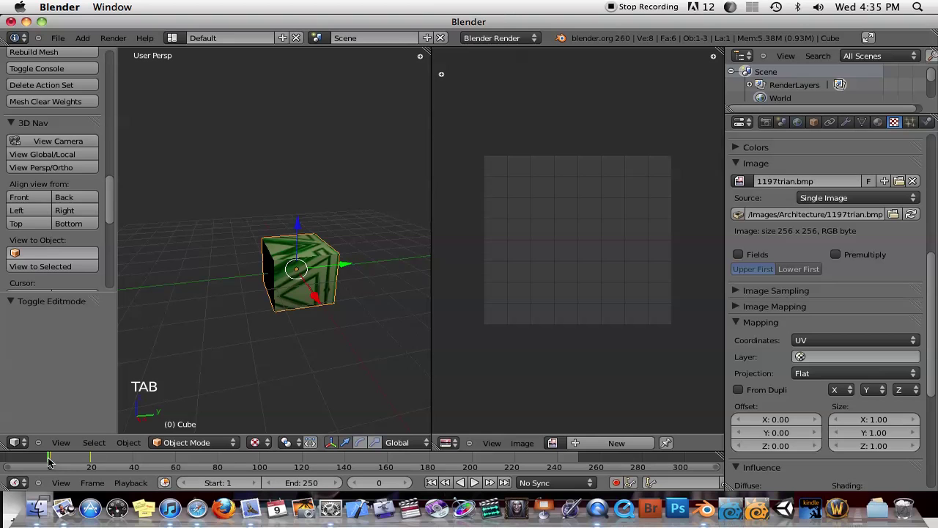
{"action": "left_click_drag", "start_coordinate": [48, 462], "coordinate": [87, 469]}
{"action": "middle_click_drag", "start_coordinate": [186, 371], "coordinate": [206, 350]}
{"action": "scroll", "coordinate": [303, 318], "scroll_direction": "up", "scroll_amount": 3}
{"action": "left_click_drag", "start_coordinate": [86, 460], "coordinate": [39, 459]}
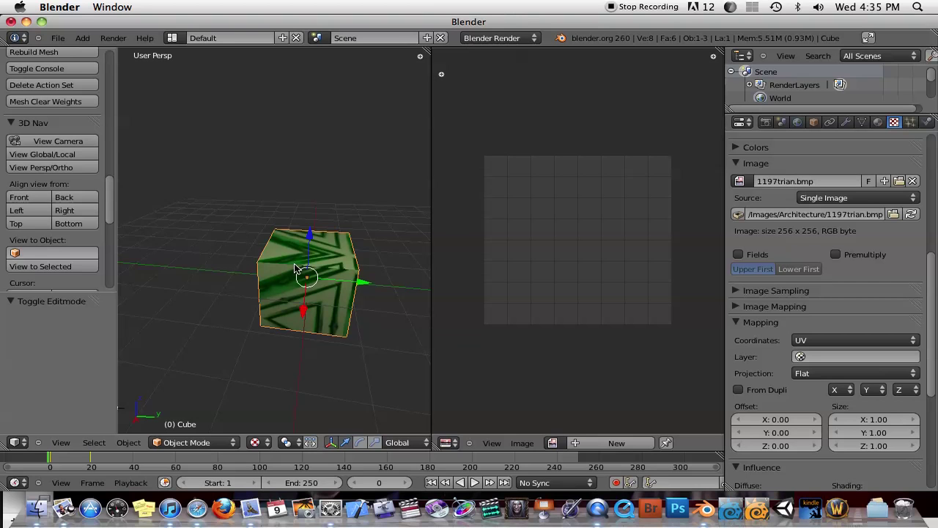
{"action": "double_click", "coordinate": [88, 460]}
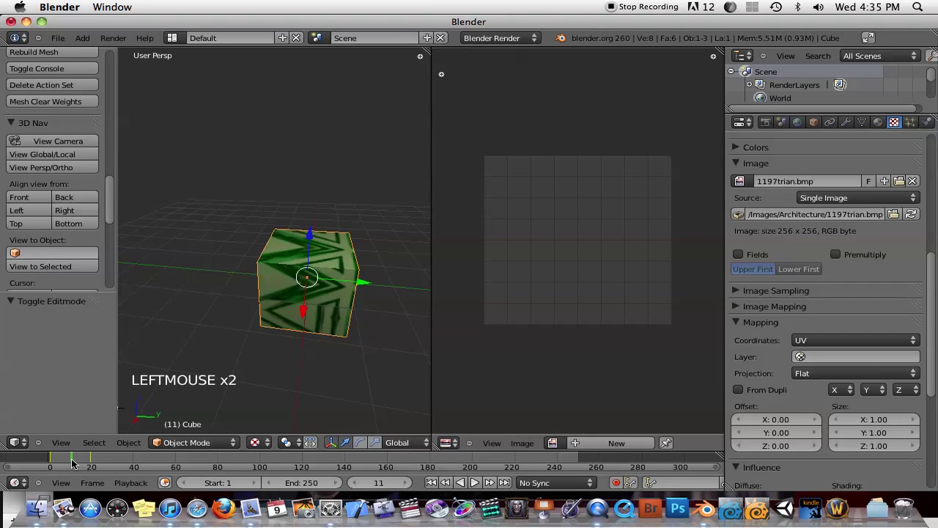
{"action": "left_click_drag", "start_coordinate": [94, 463], "coordinate": [44, 463]}
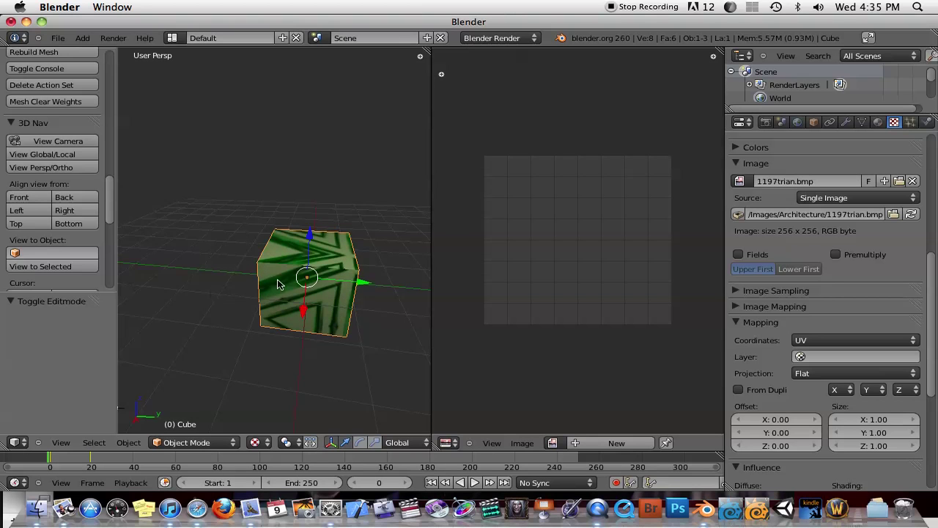
Orbit and recentre the view on the cube, then return the timeline to frame 0.
{"action": "middle_click_drag", "start_coordinate": [273, 305], "coordinate": [358, 298]}
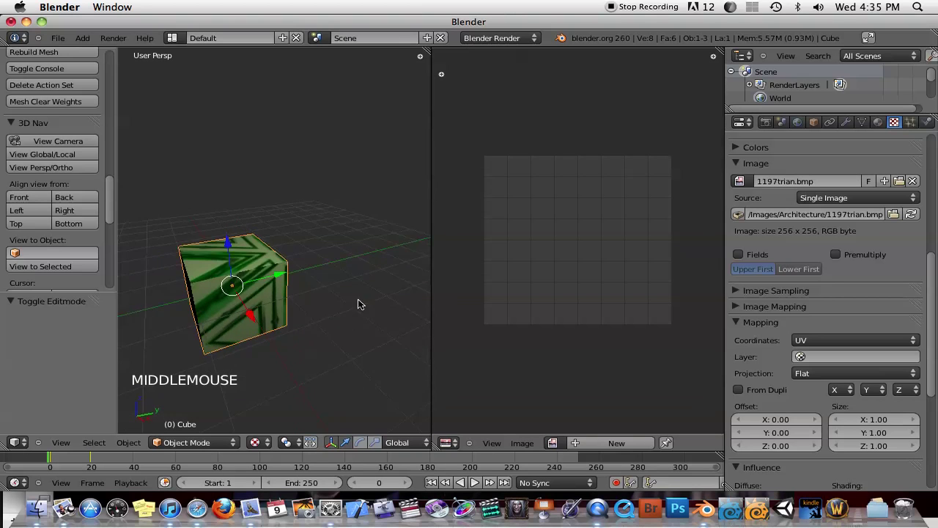
{"action": "scroll", "coordinate": [358, 298], "scroll_direction": "down", "scroll_amount": 2}
{"action": "middle_click_drag", "start_coordinate": [227, 308], "coordinate": [328, 308], "text": "shift"}
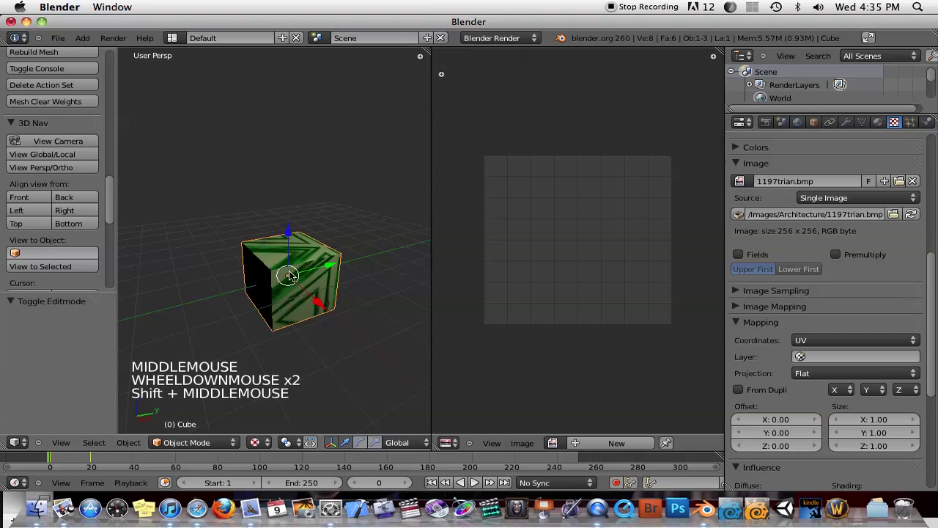
{"action": "mouse_move", "coordinate": [54, 463]}
{"action": "left_mouse_down"}
{"action": "mouse_move", "coordinate": [77, 462]}
{"action": "mouse_move", "coordinate": [50, 463]}
{"action": "left_mouse_up"}
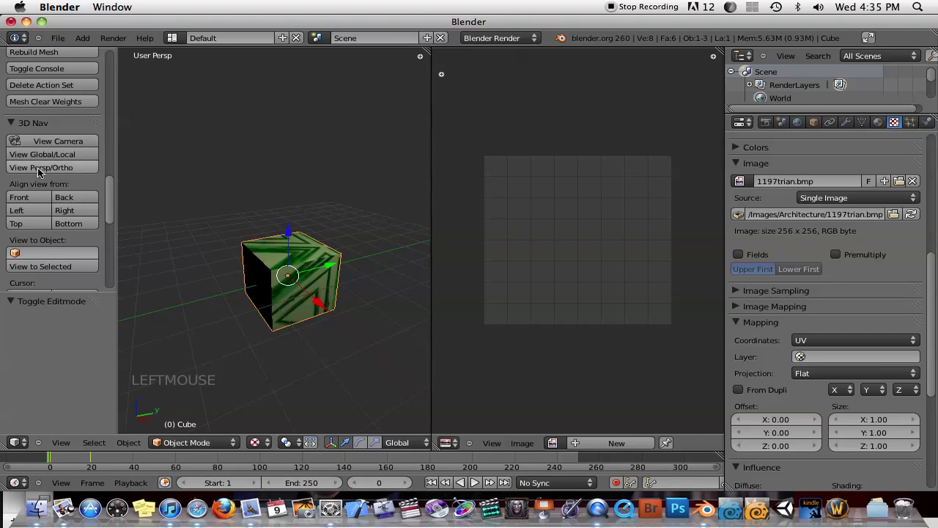
{"action": "scroll", "coordinate": [46, 198], "scroll_direction": "down", "scroll_amount": 8}
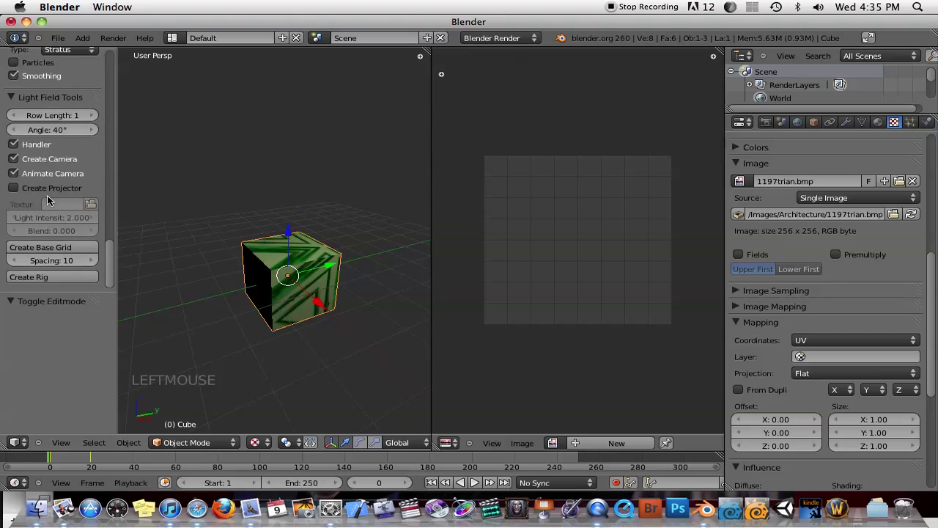
With UVs ticked in AnimAll, clear the cube's keyed UV animation.
{"action": "scroll", "coordinate": [47, 195], "scroll_direction": "down", "scroll_amount": 10}
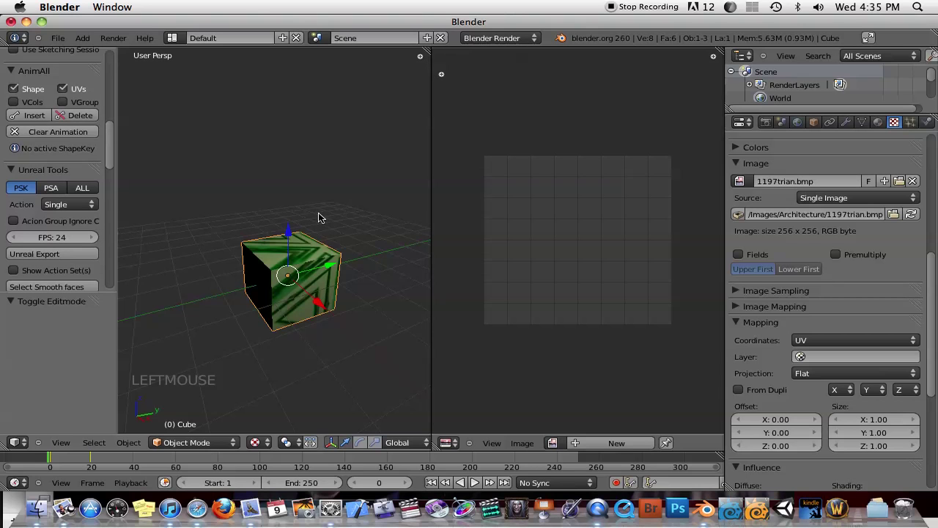
{"action": "left_click", "coordinate": [63, 88]}
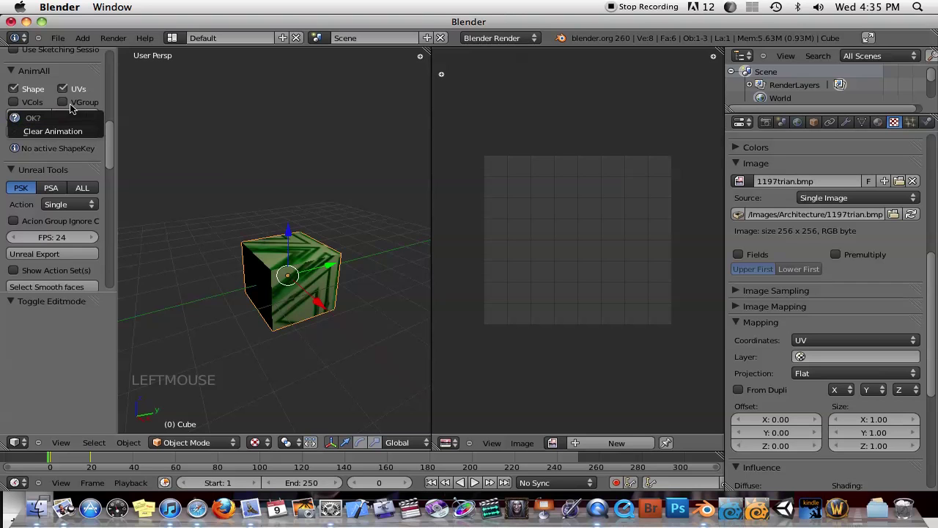
{"action": "left_click", "coordinate": [57, 132]}
Scrub from a later frame back to frame 0 to confirm the texture no longer moves.
{"action": "left_click", "coordinate": [108, 462]}
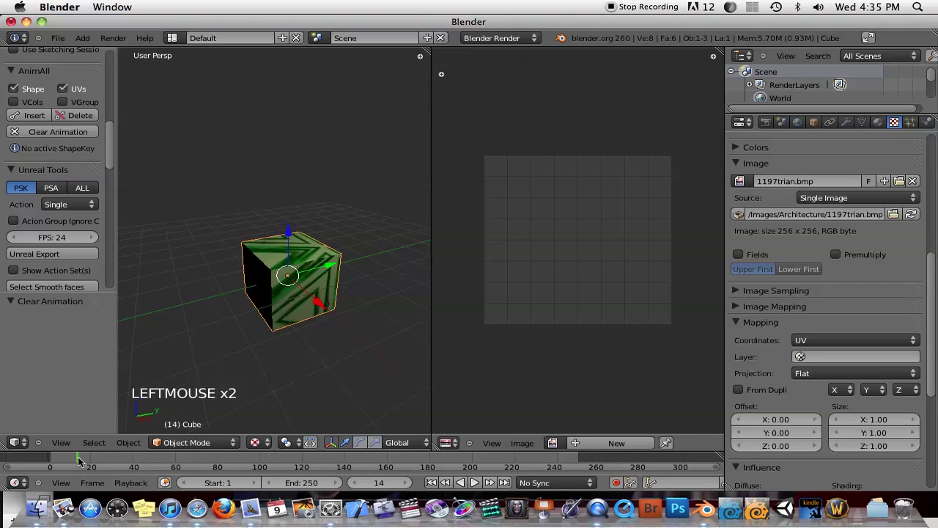
{"action": "left_click_drag", "start_coordinate": [66, 467], "coordinate": [49, 467]}
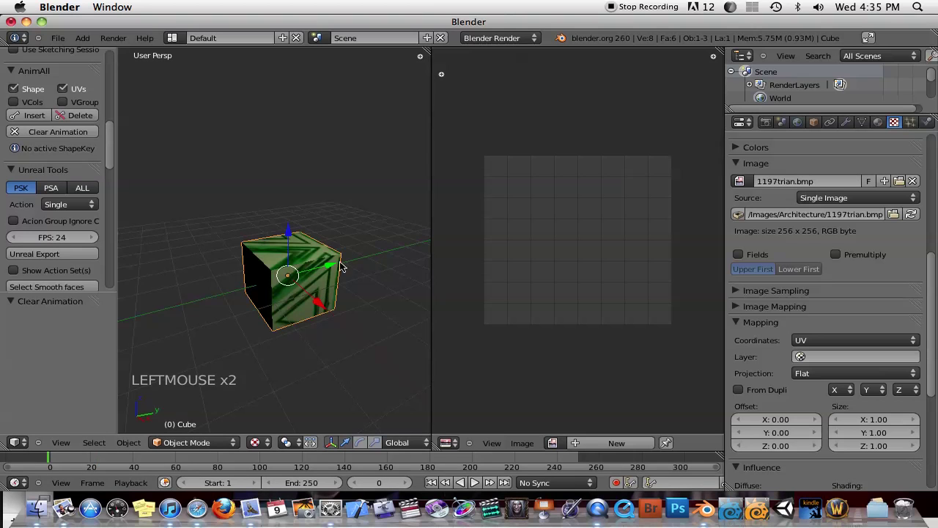
{"action": "scroll", "coordinate": [367, 292], "scroll_direction": "down", "scroll_amount": 4}
{"action": "middle_click_drag", "start_coordinate": [334, 328], "coordinate": [255, 319]}
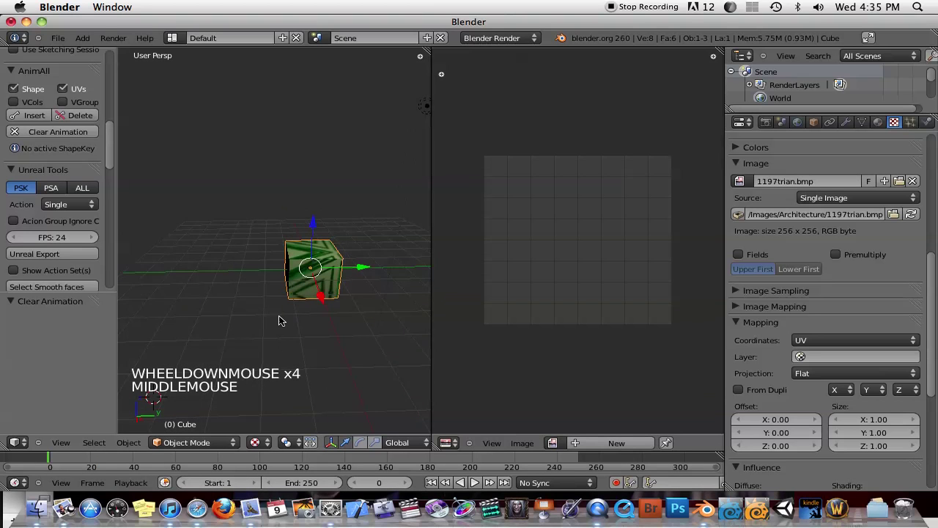